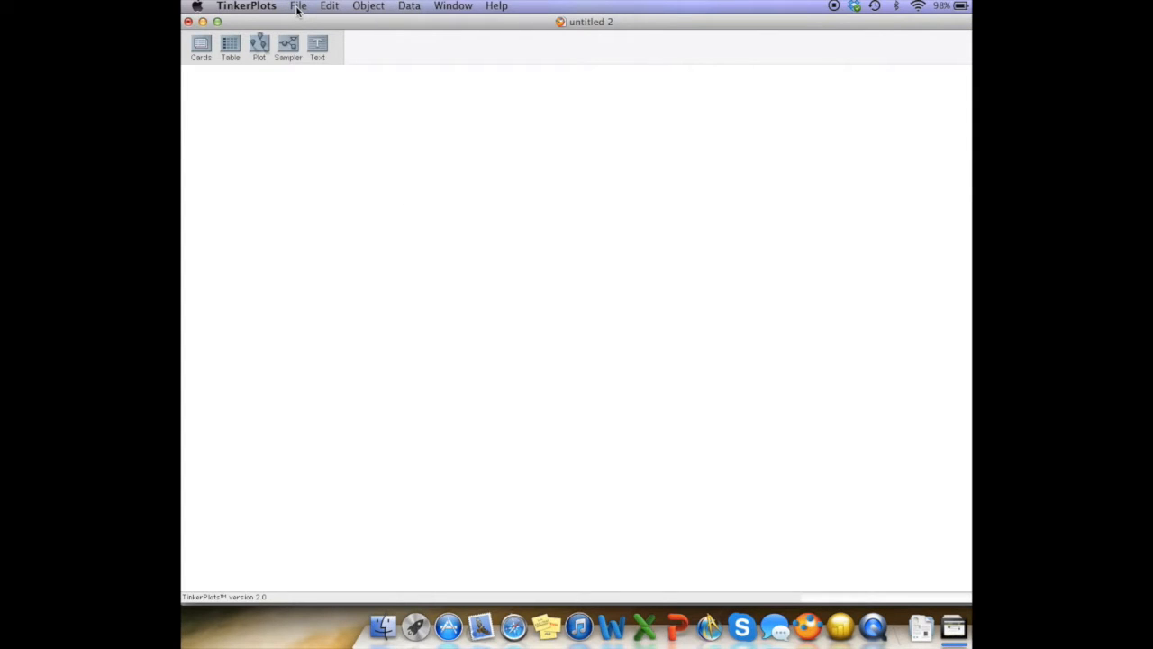
Import the CensusAtSchoolSample.csv file from the Desktop into the blank document.
click(298, 8)
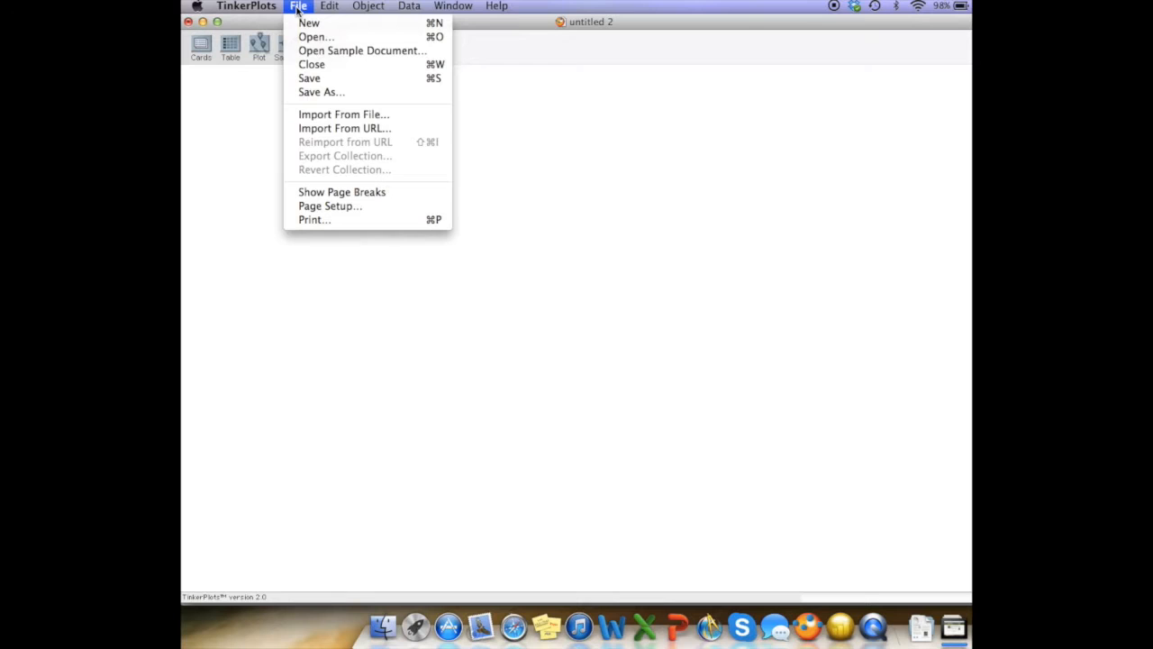
click(332, 114)
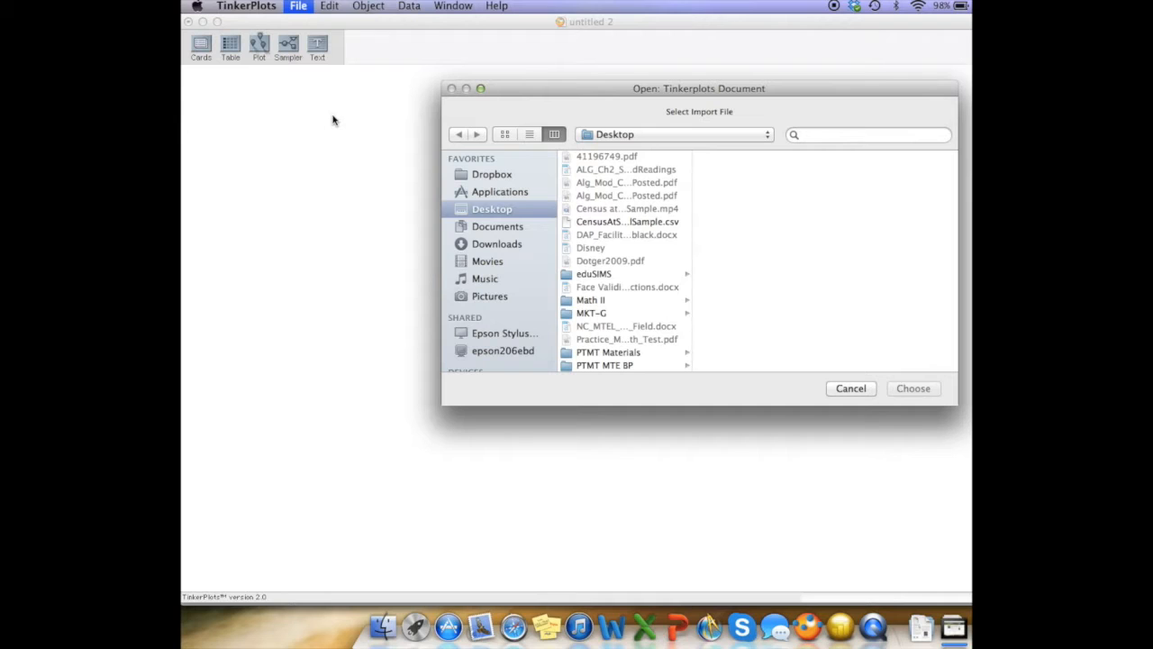
click(617, 225)
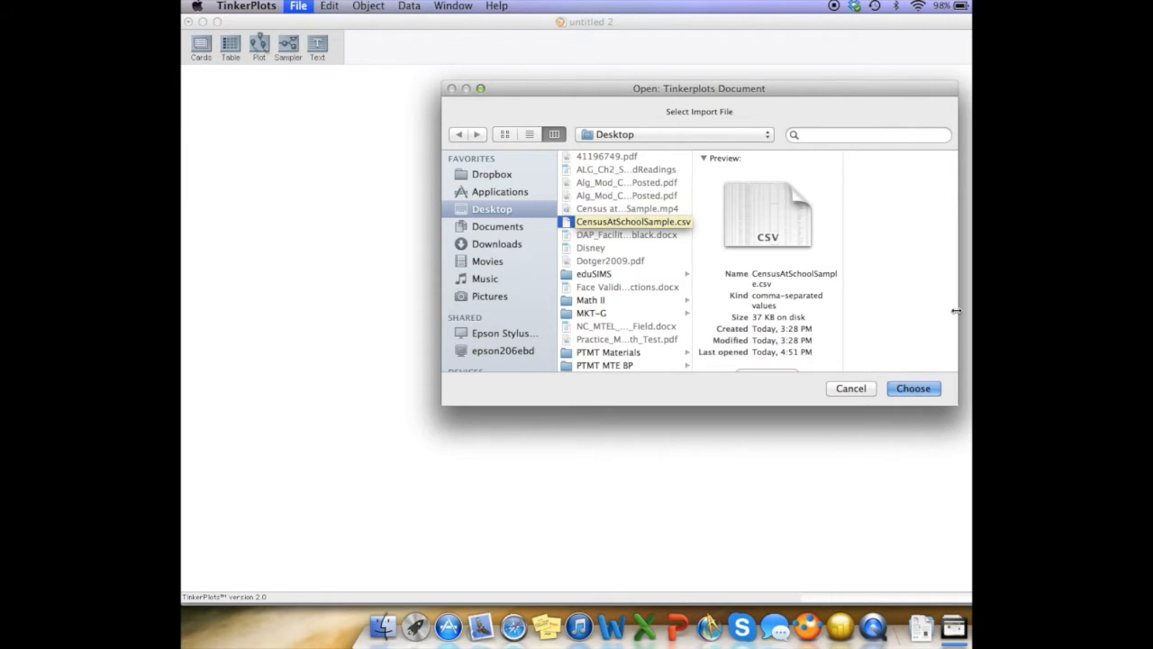
click(932, 392)
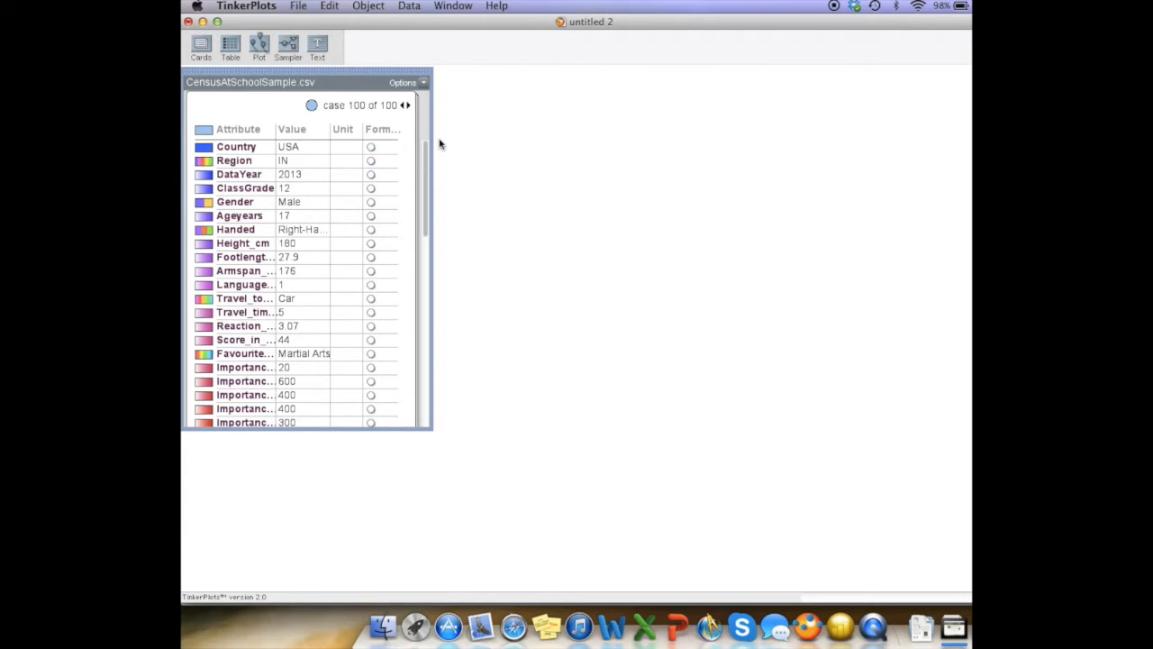
Browse the imported data cards from the new blank case back to case 97 and look over the attribute list.
click(407, 105)
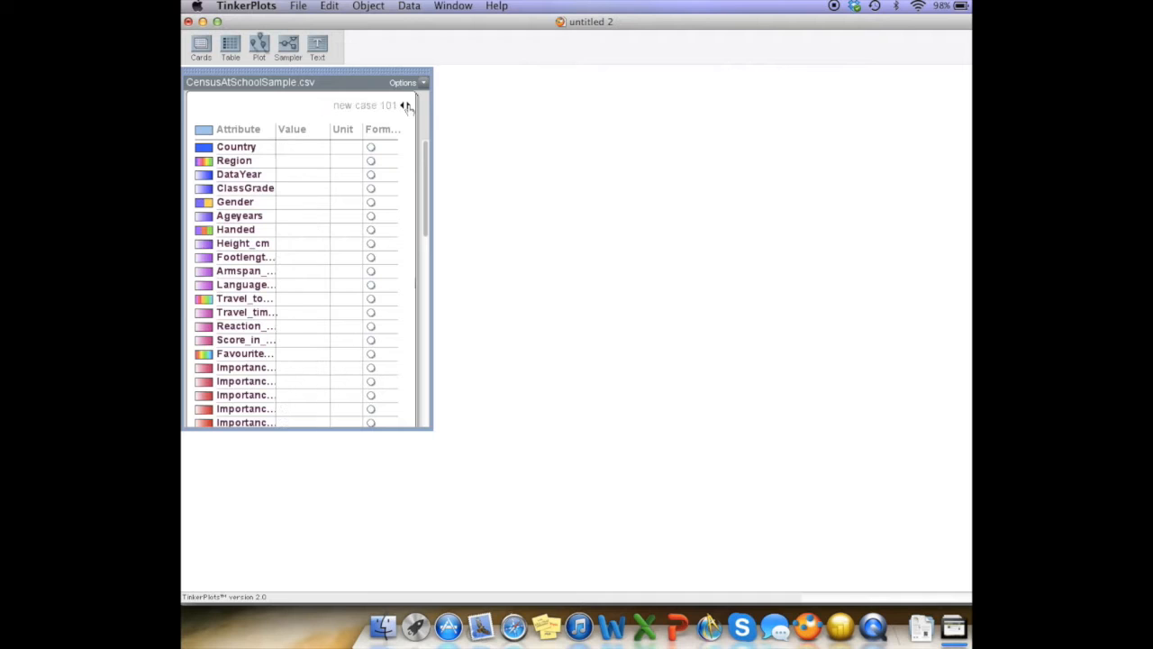
click(403, 105)
click(403, 106)
click(403, 105)
click(403, 105)
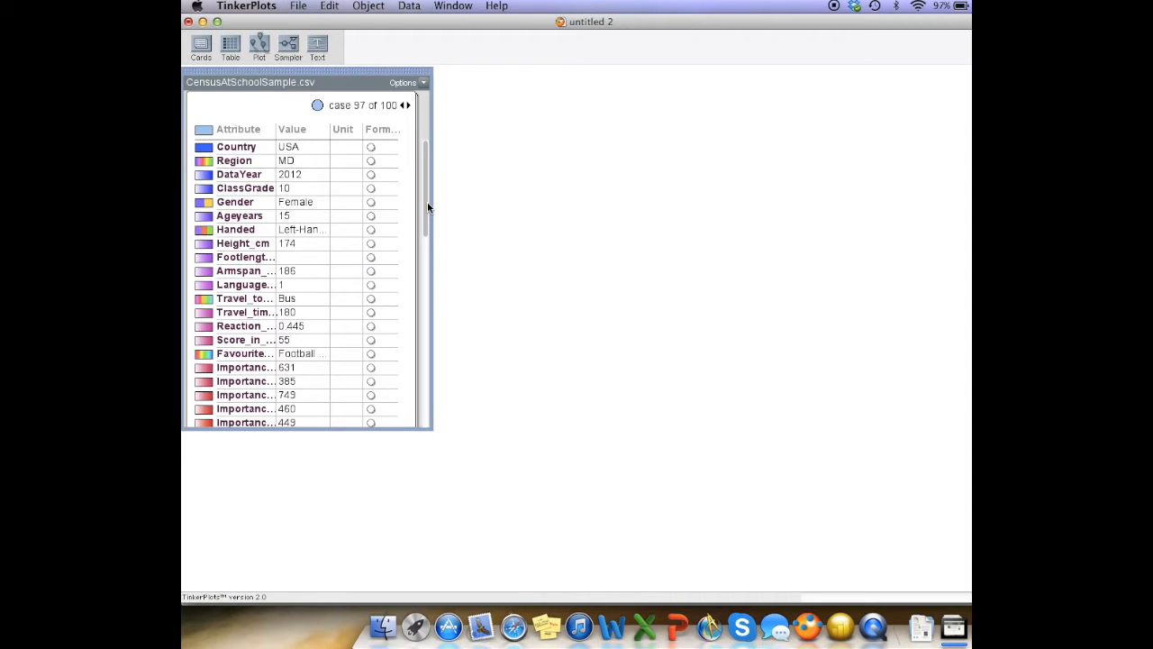
drag(428, 207, 430, 181)
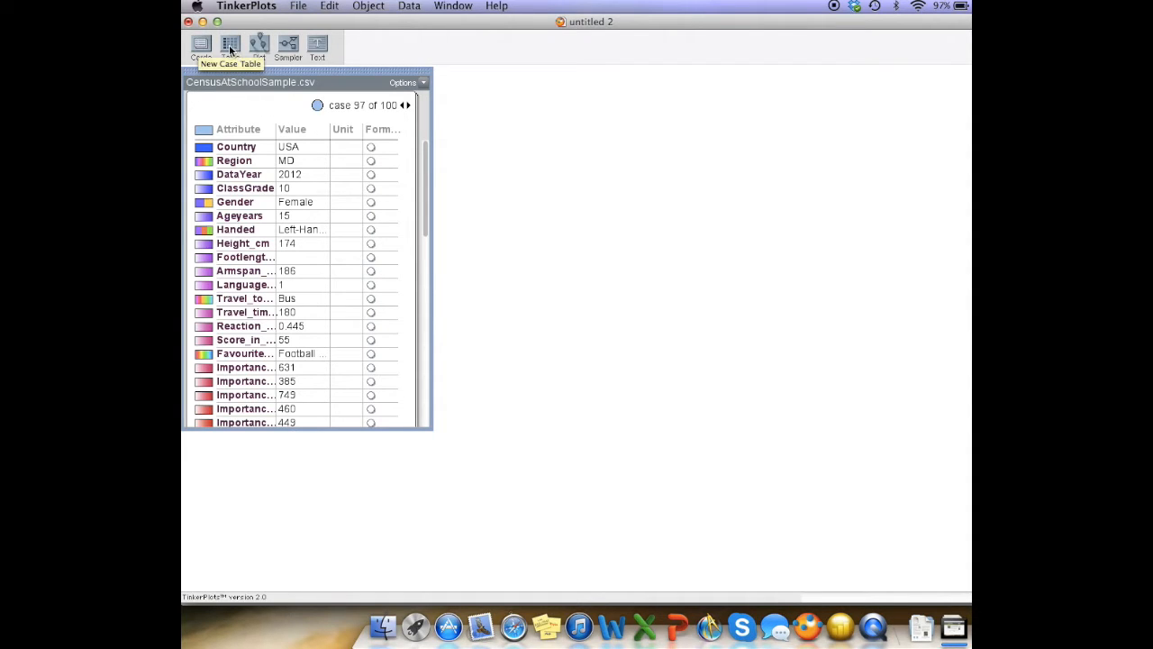
Add an enlarged case table beside the data cards and look through its rows and columns, selecting case 42.
drag(229, 54, 448, 91)
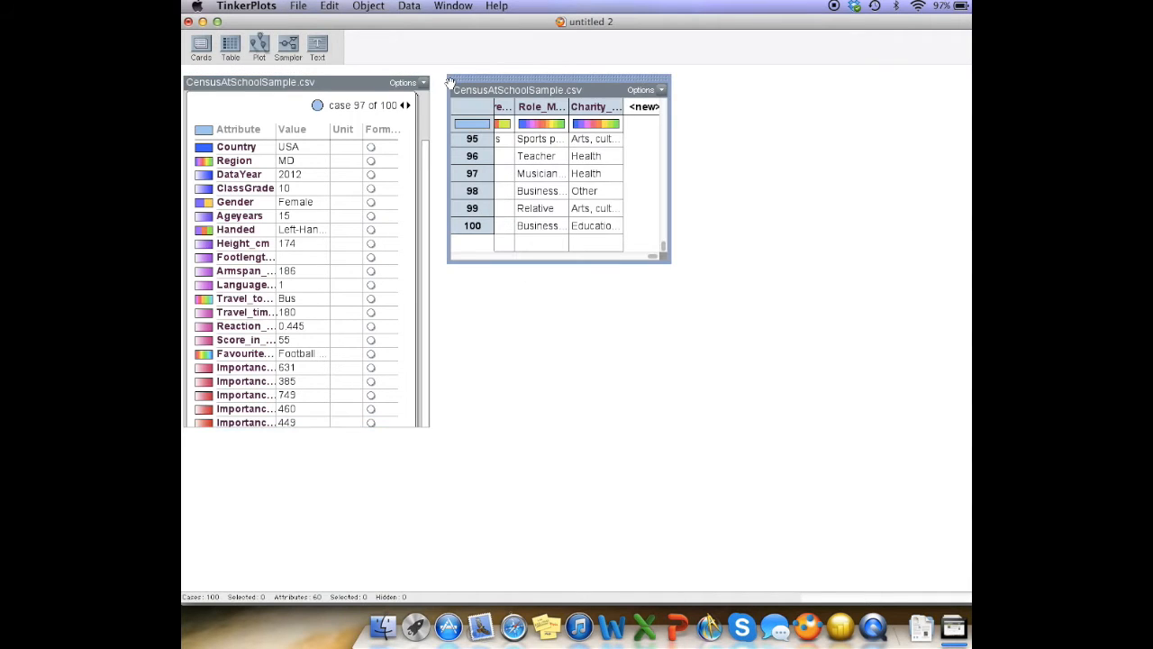
drag(671, 258, 525, 402)
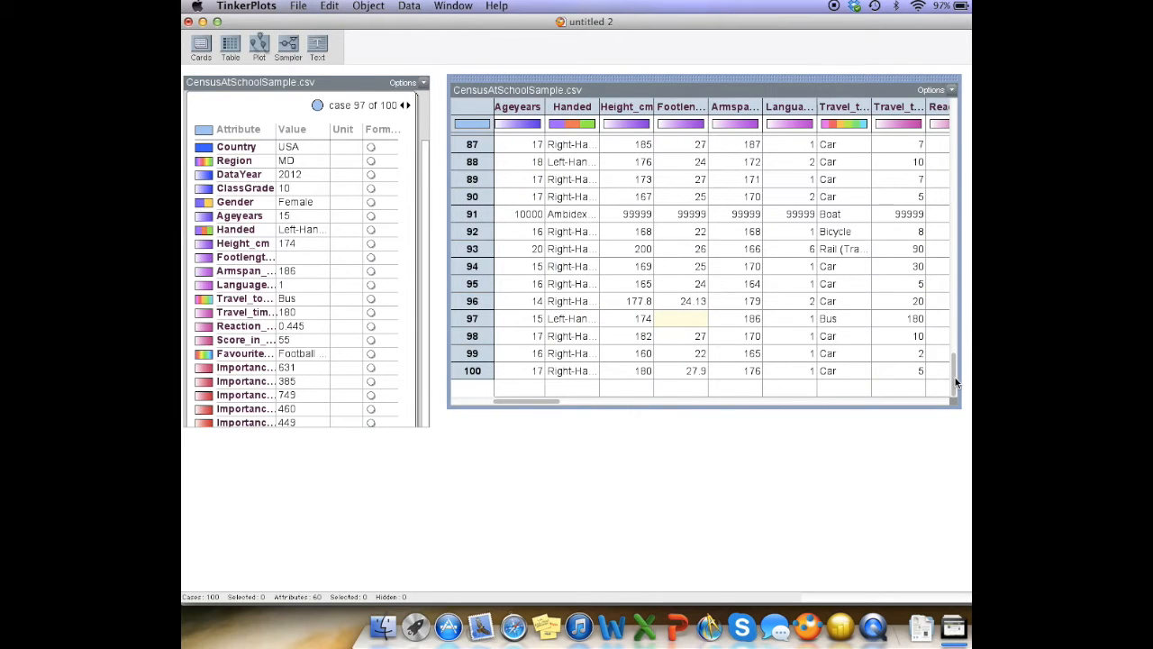
drag(956, 383, 955, 347)
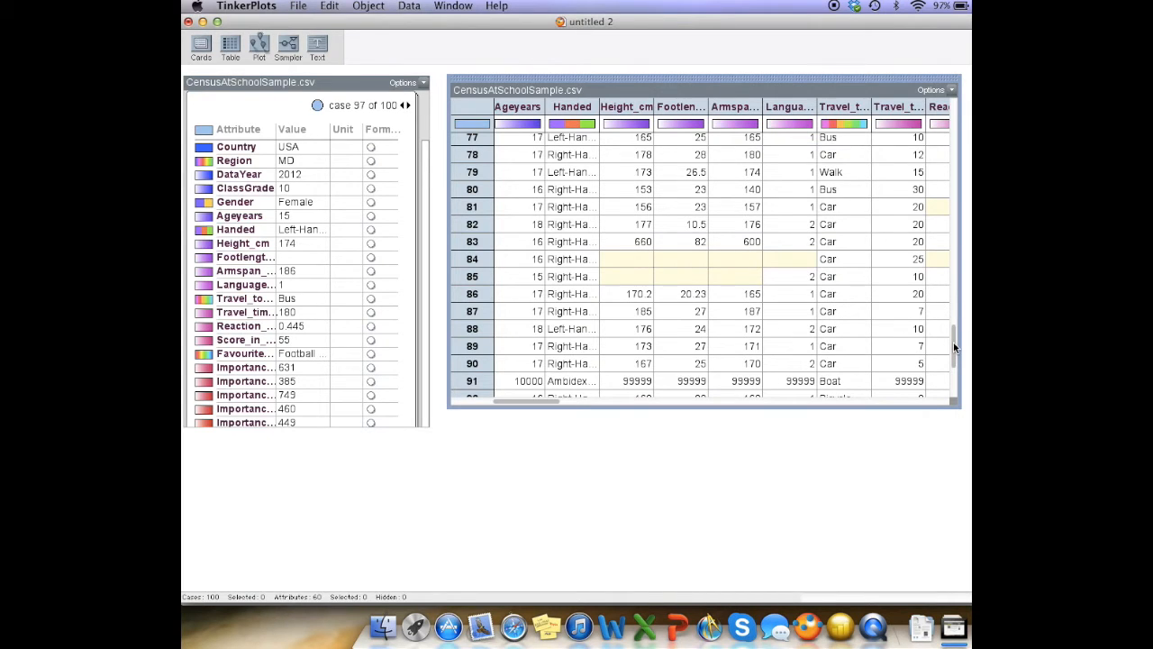
drag(953, 343, 955, 216)
click(577, 266)
drag(532, 401, 490, 407)
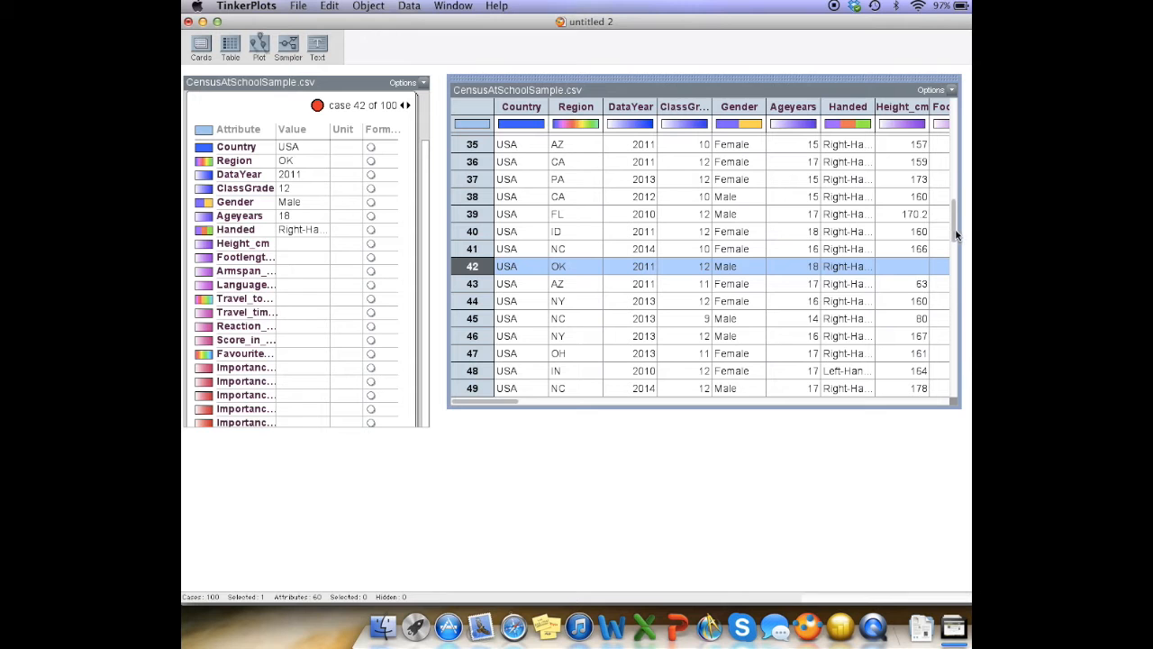
drag(954, 229, 957, 133)
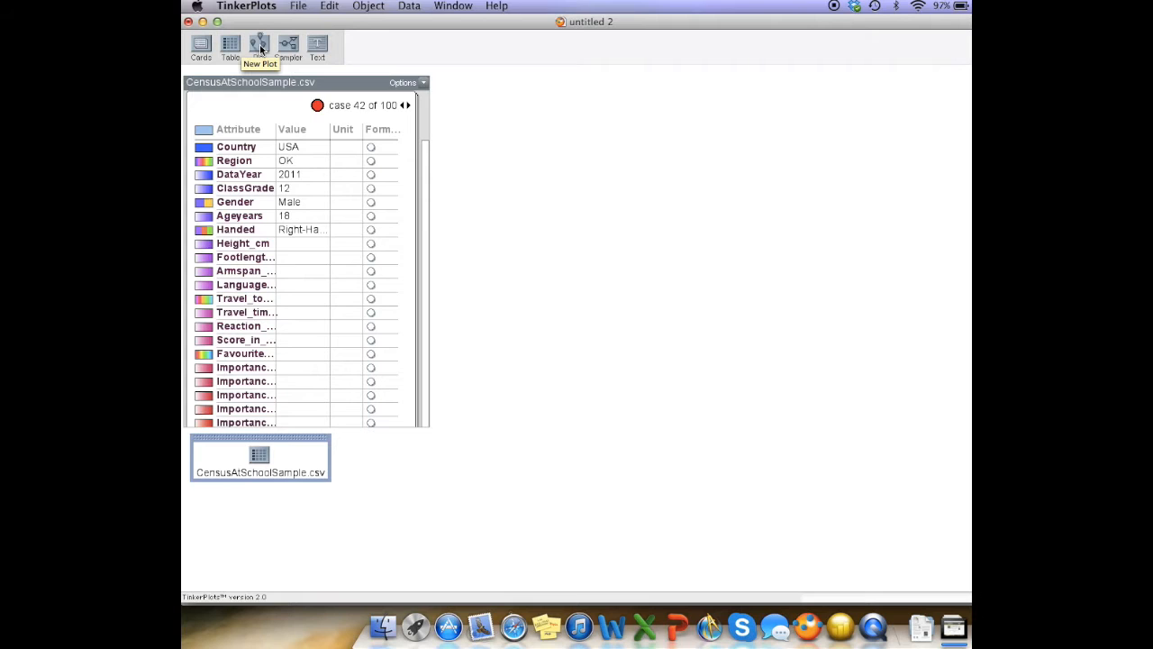
Add a wide plot of the data beside the data cards and select the point for case 51.
drag(259, 49, 479, 84)
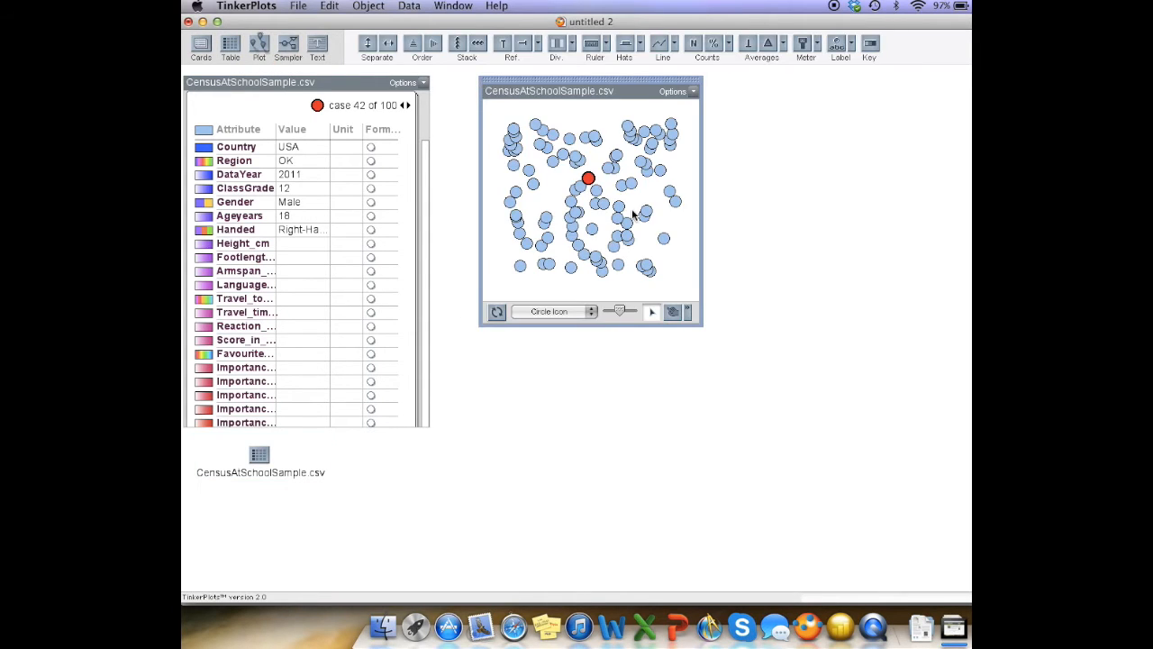
drag(704, 328, 919, 365)
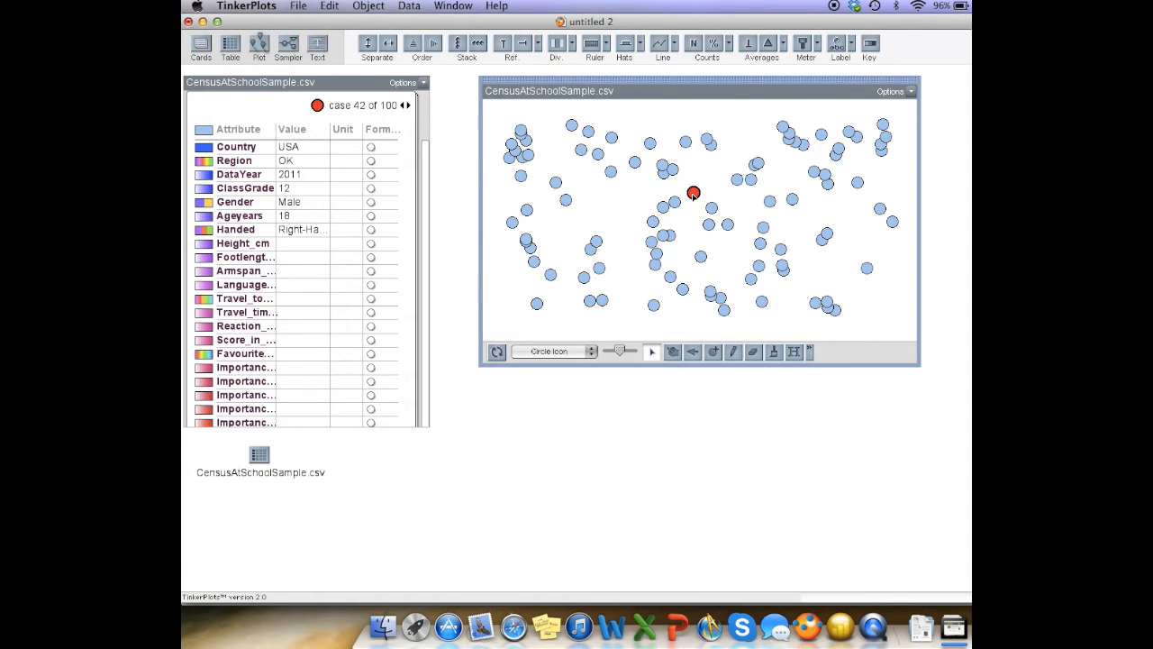
click(825, 174)
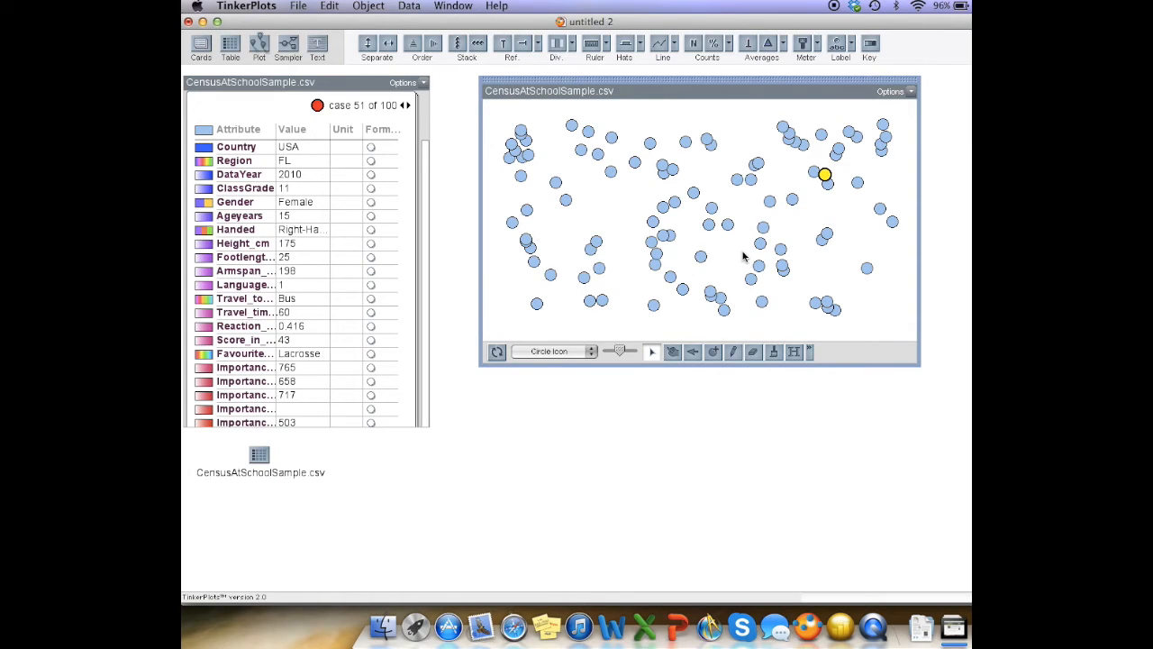
Separate the plot horizontally by Gender, stack the points vertically, and show each group's count and percentage.
click(248, 202)
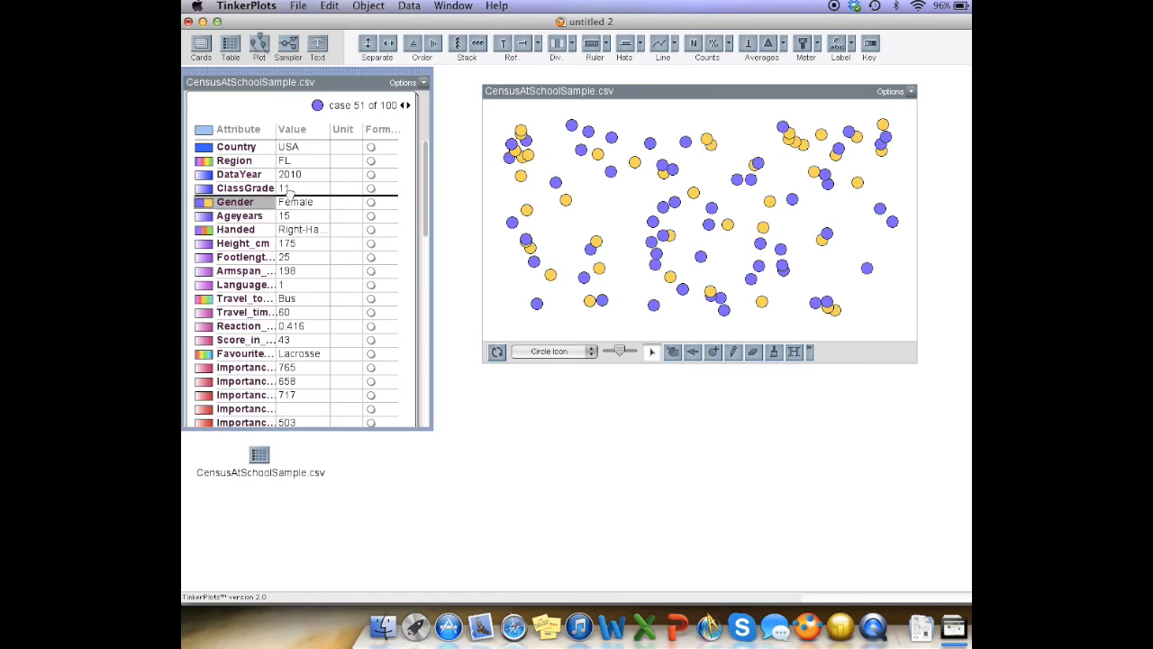
drag(584, 277, 695, 332)
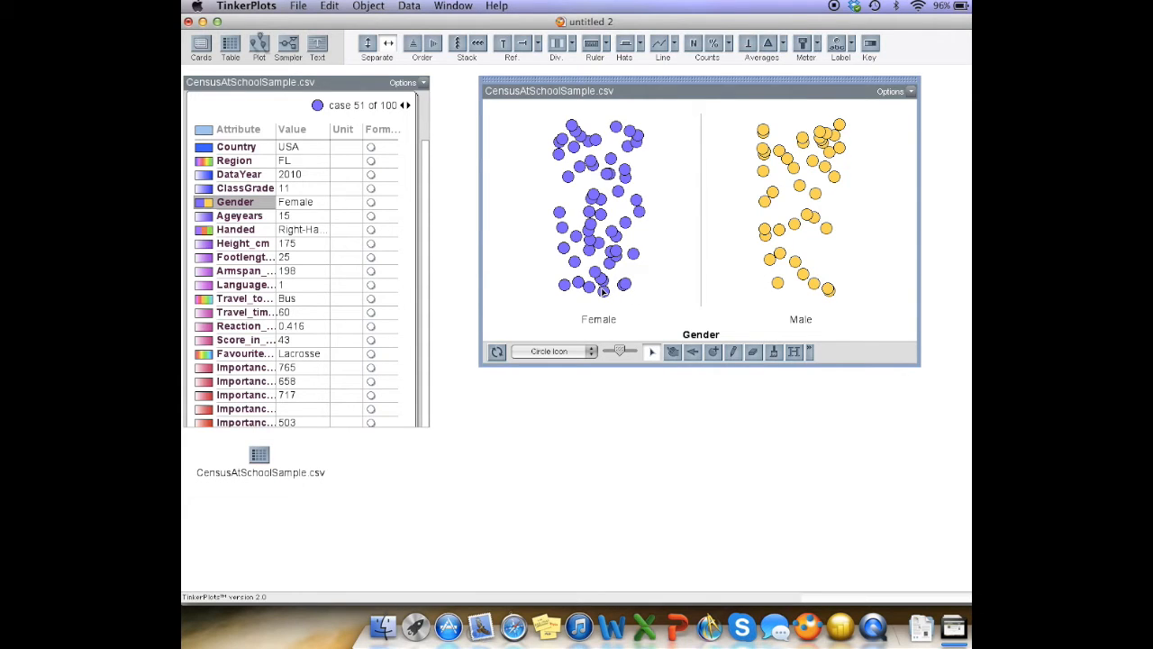
click(458, 45)
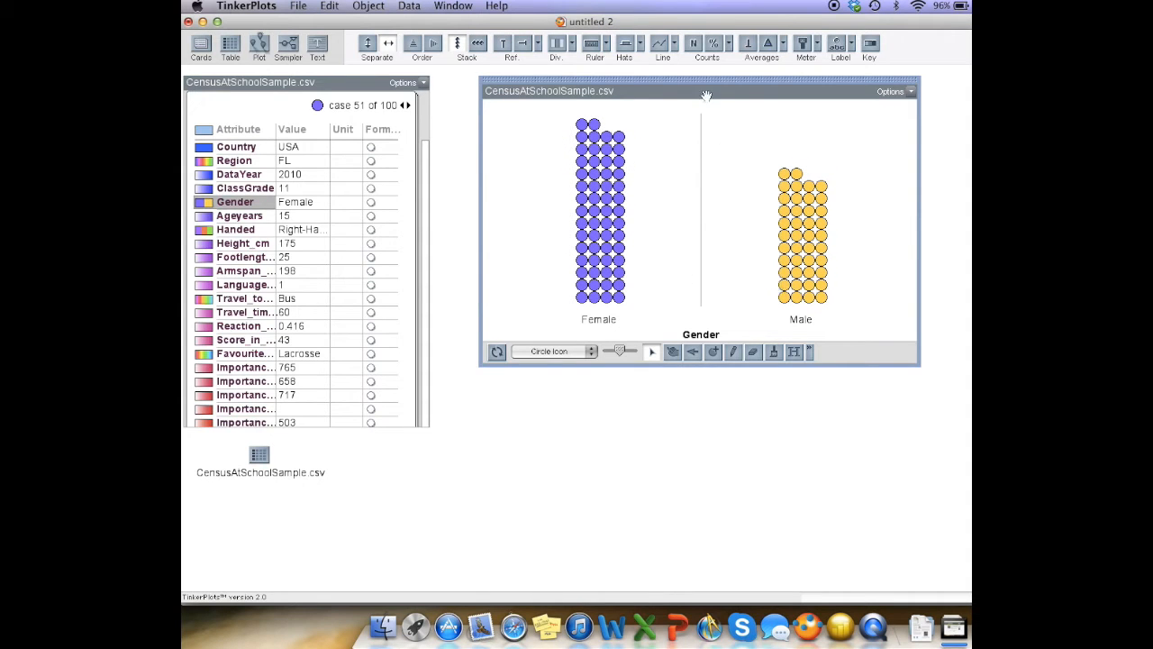
click(696, 45)
click(715, 45)
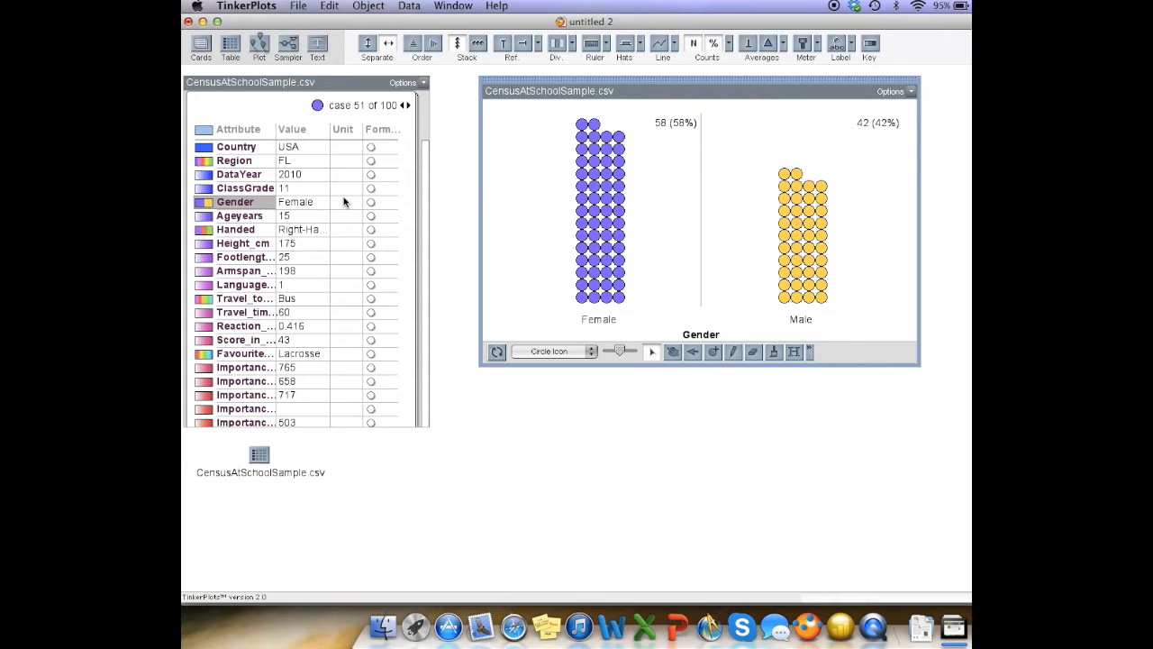
Add a second, enlarged plot below the gender plot with Sleep_Hours_Schoolnight on its horizontal axis.
drag(261, 49, 517, 236)
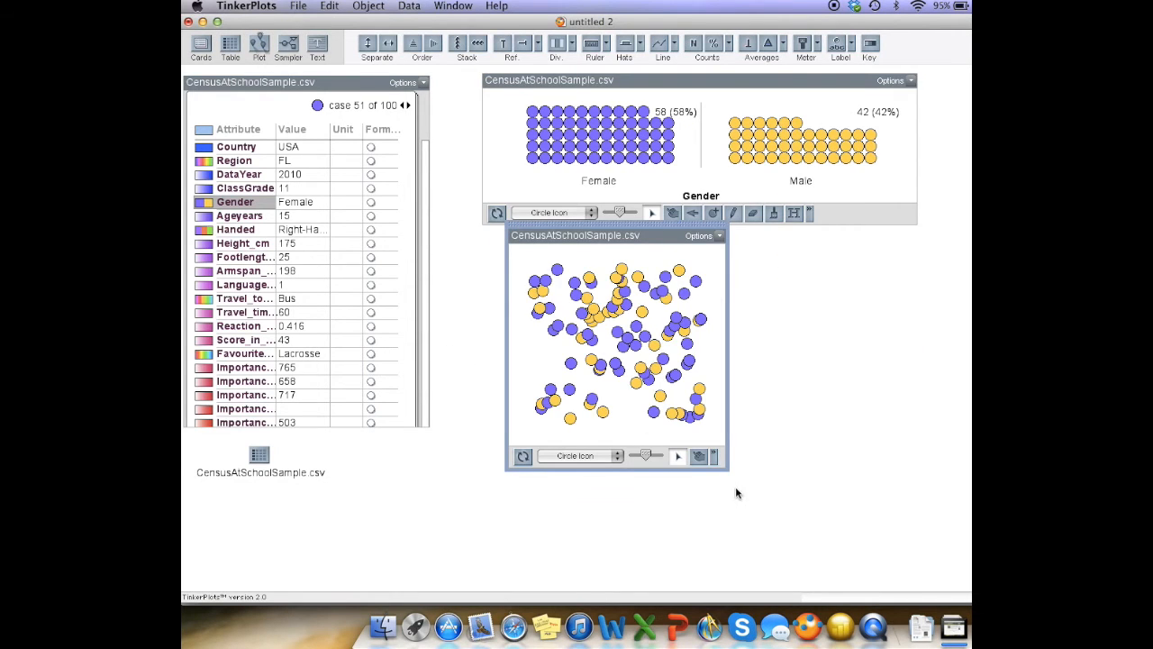
drag(727, 469, 916, 538)
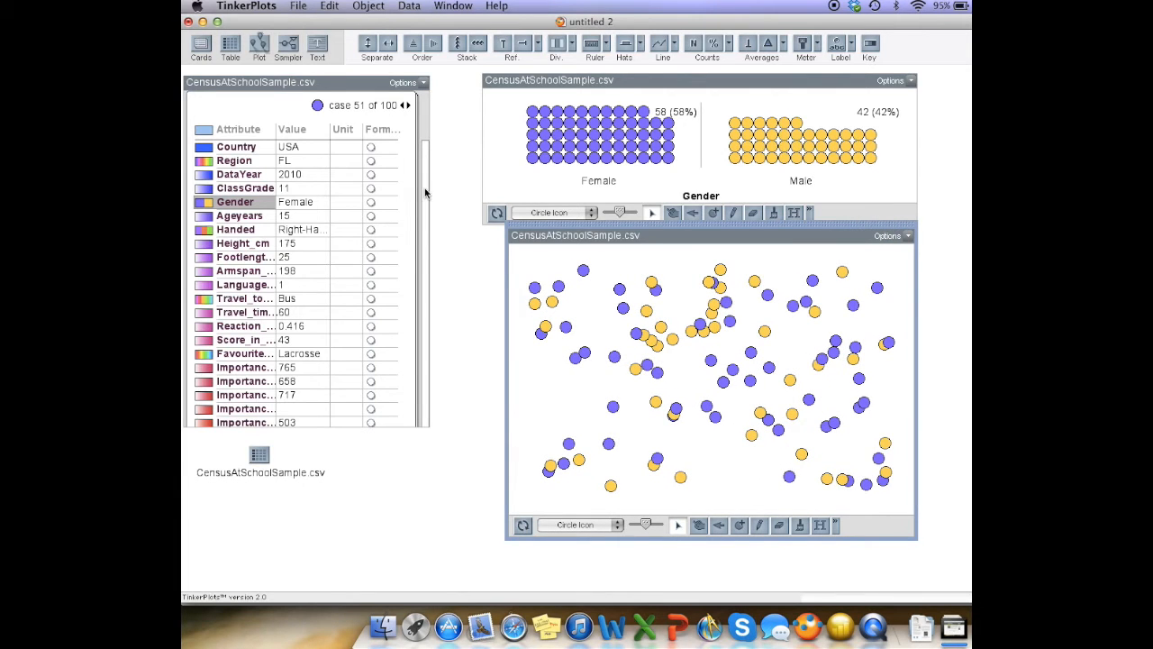
drag(427, 149, 428, 253)
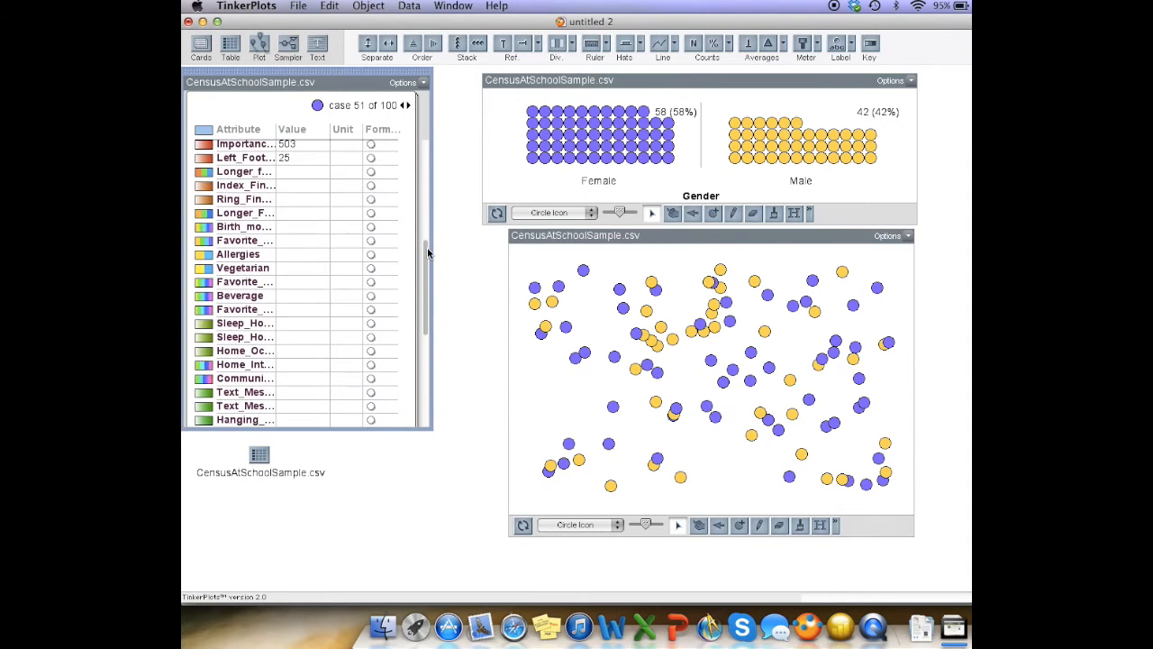
click(245, 322)
drag(448, 365, 707, 503)
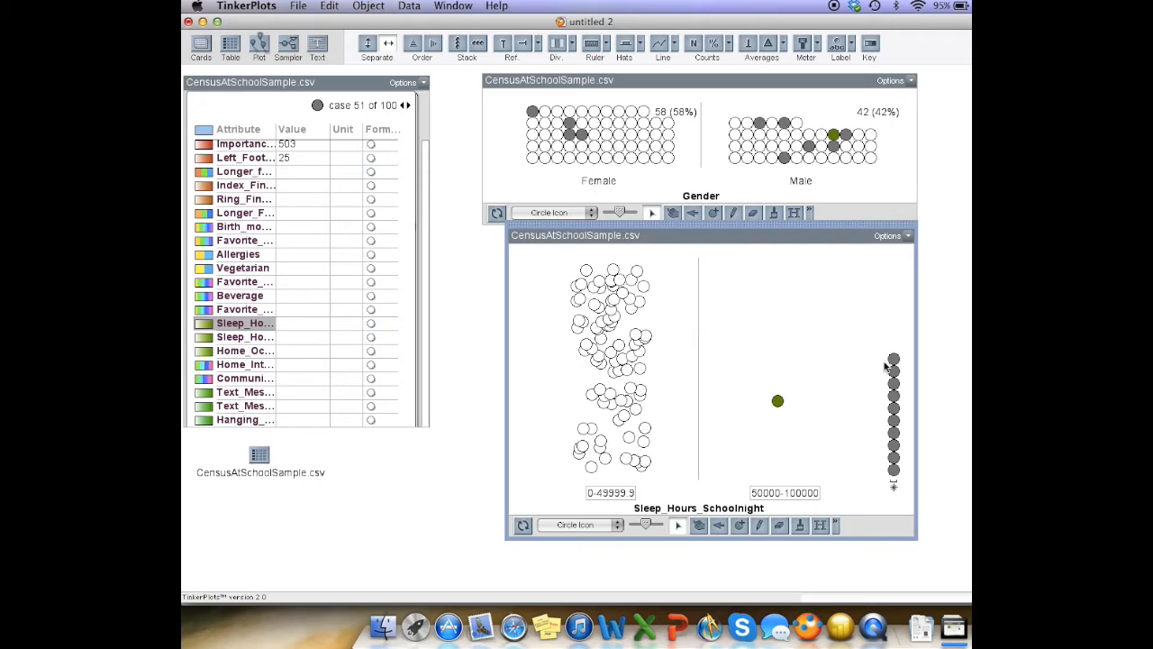
Inspect individual cases in the sleep plot and hide the outlier, case 91, from it.
click(893, 433)
click(601, 391)
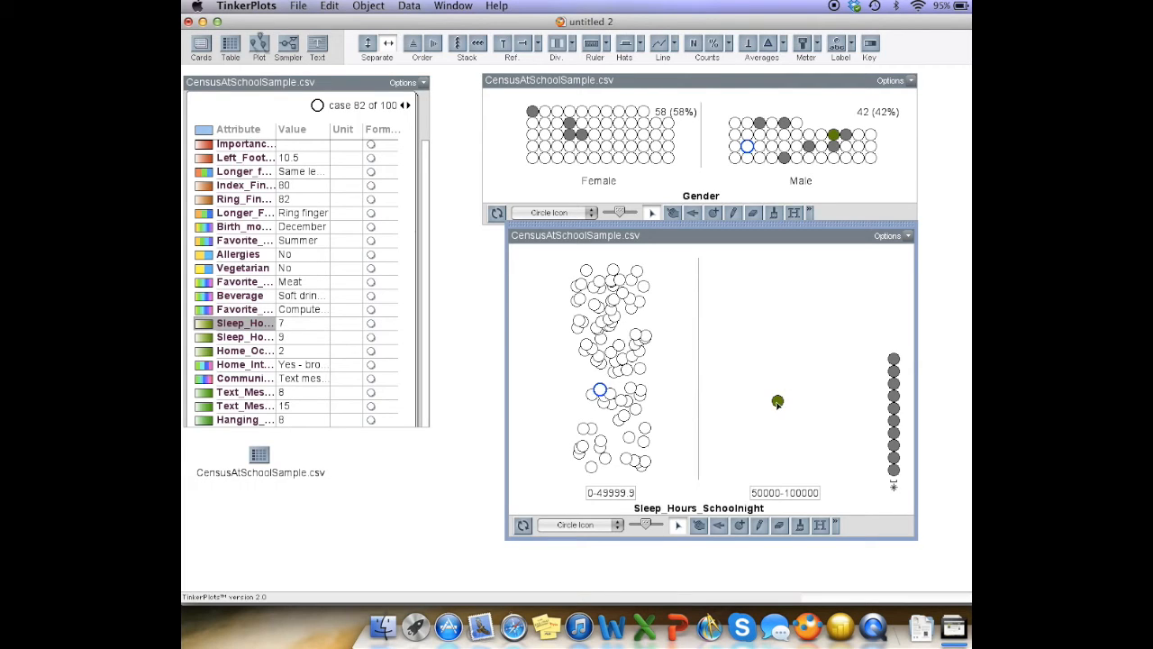
click(777, 401)
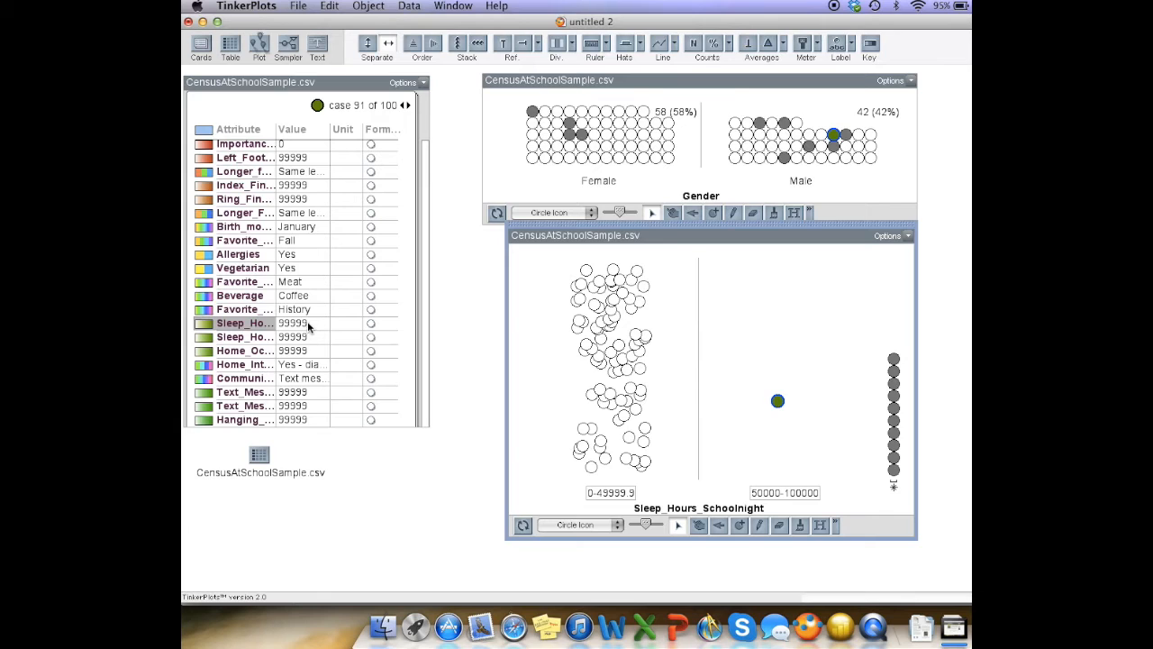
right_click(782, 400)
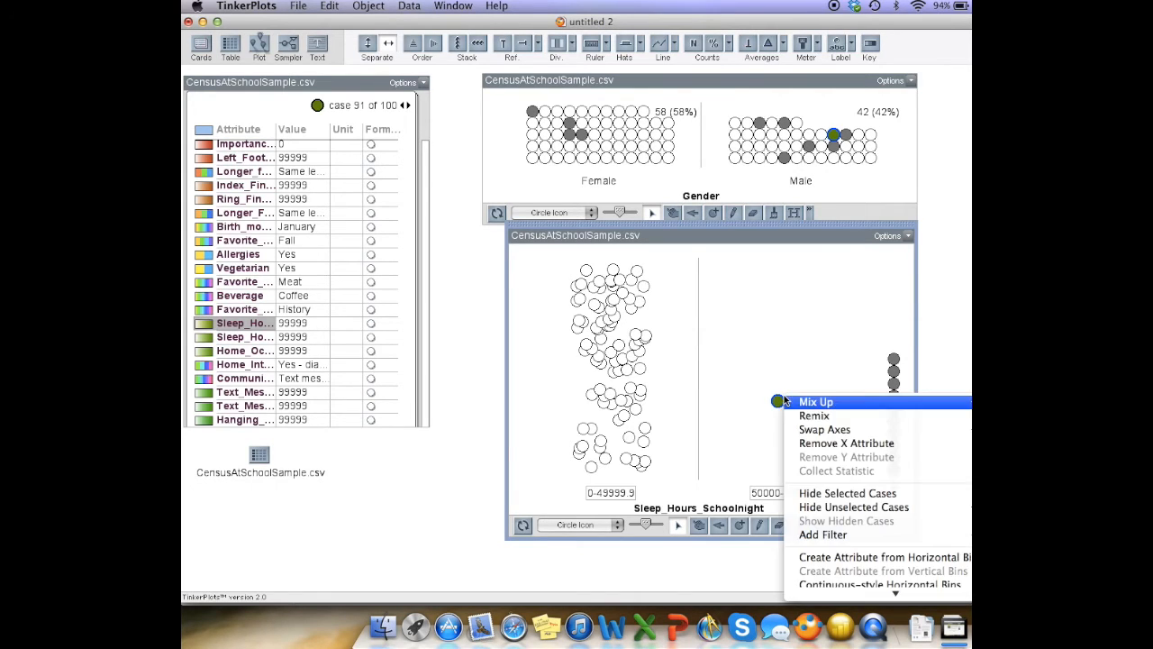
click(808, 495)
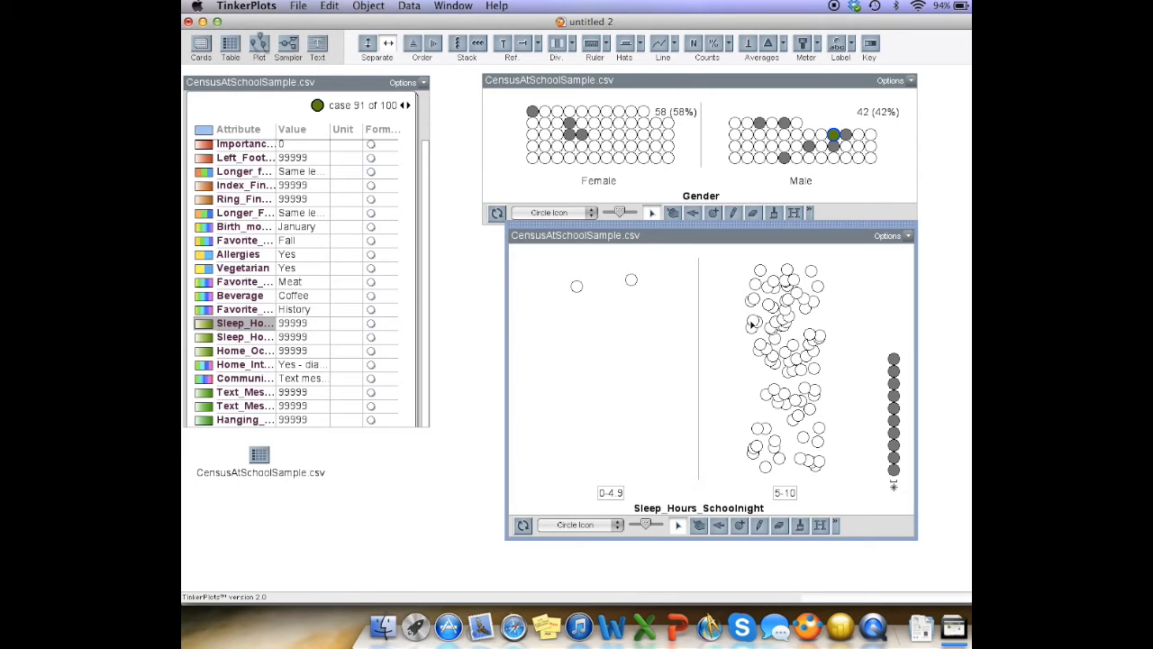
Separate the sleep plot fully into a continuous number-line scale and stack its points vertically.
drag(753, 324, 792, 338)
drag(682, 339, 839, 350)
click(768, 353)
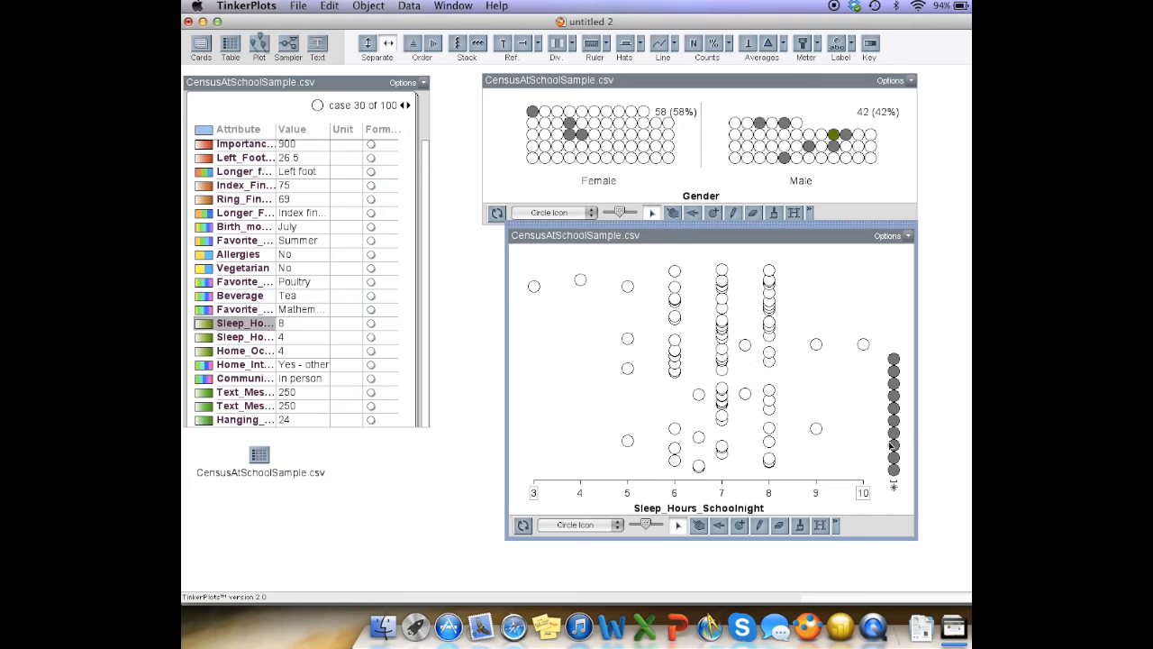
click(457, 43)
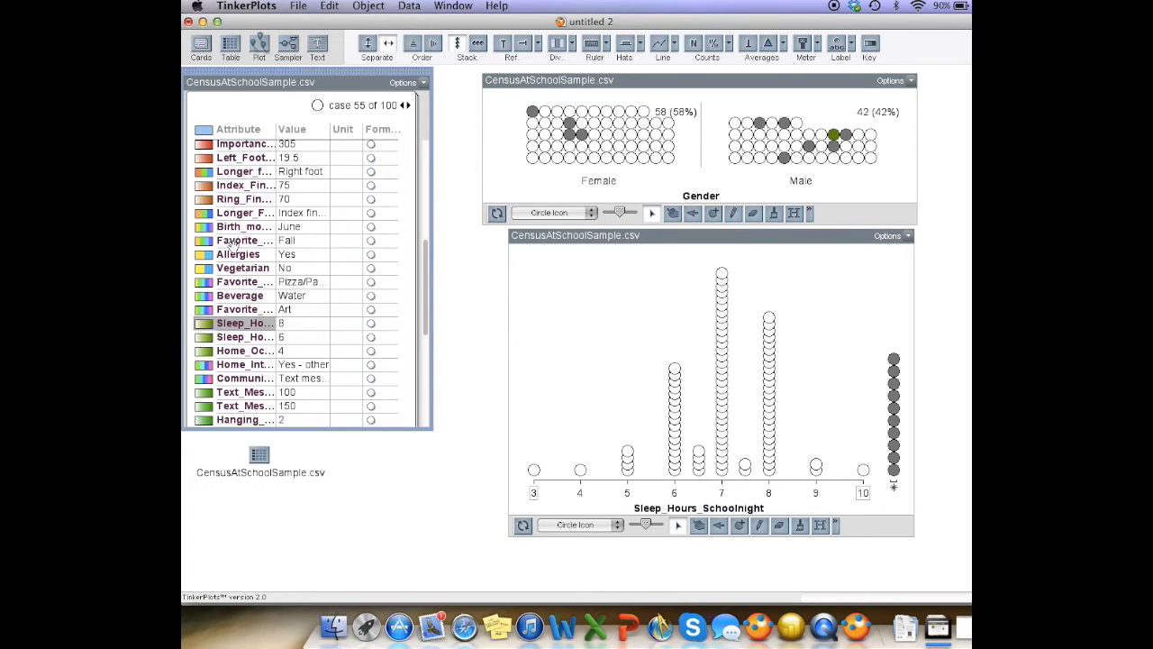
Colour both plots by the Favorite attribute listed above Beverage, and return to the Sleep_Hours_Schoolnight colouring.
click(236, 281)
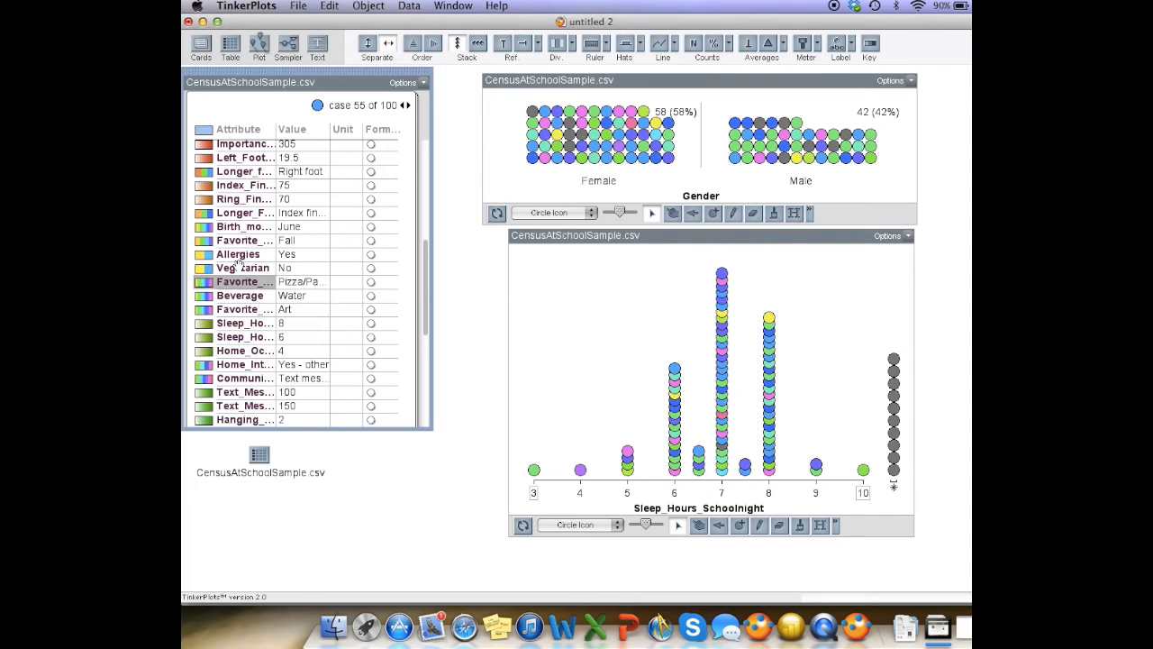
click(241, 324)
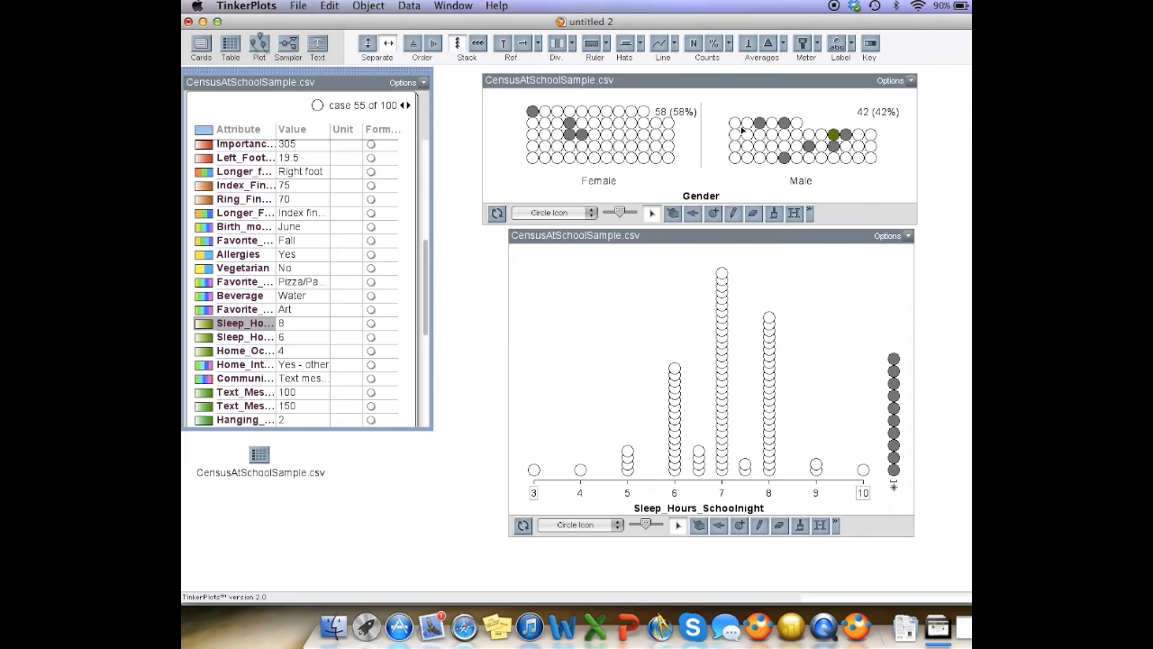
Select the outlier, case 91, in the gender plot's Male group and cut it from the data cards.
click(837, 135)
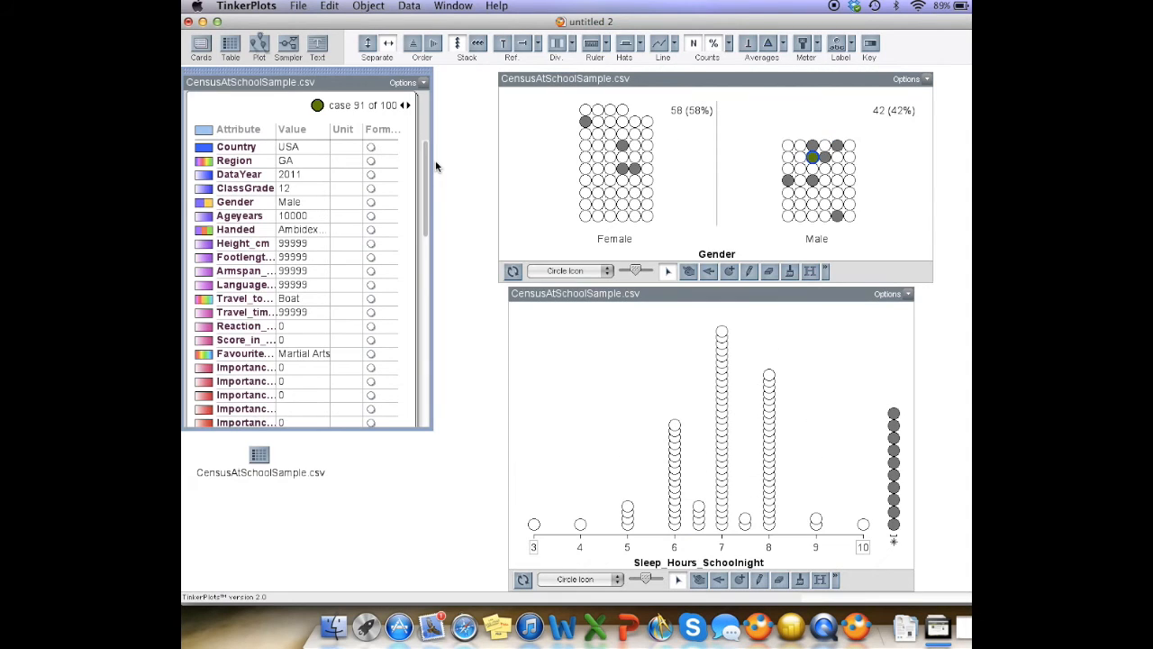
right_click(350, 109)
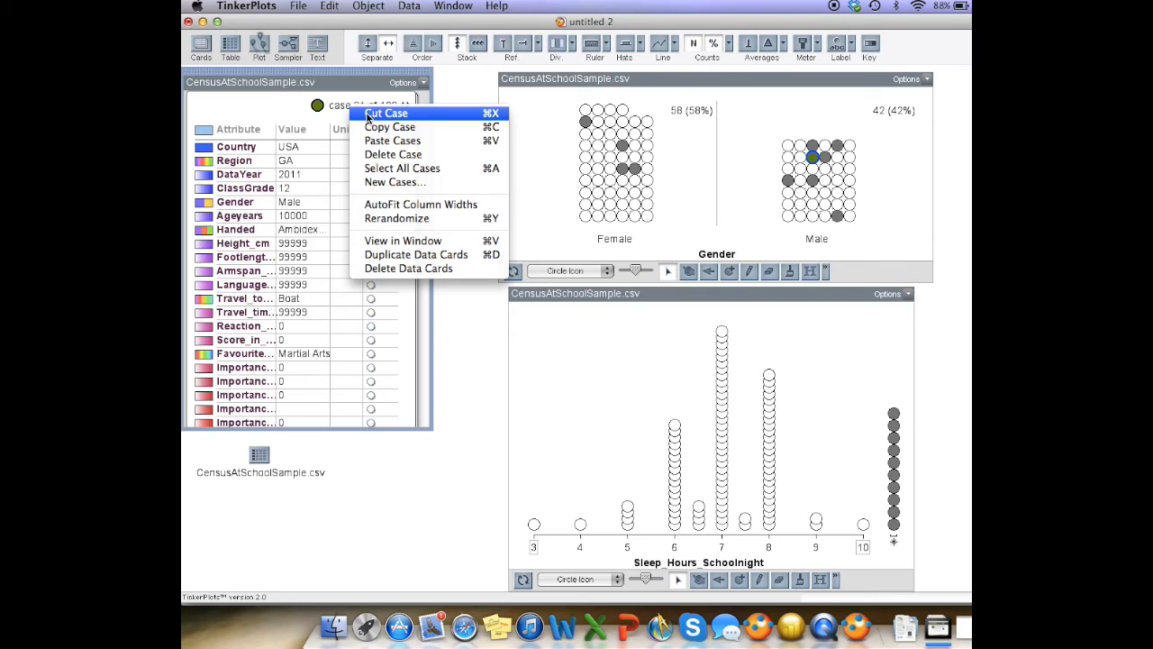
click(385, 114)
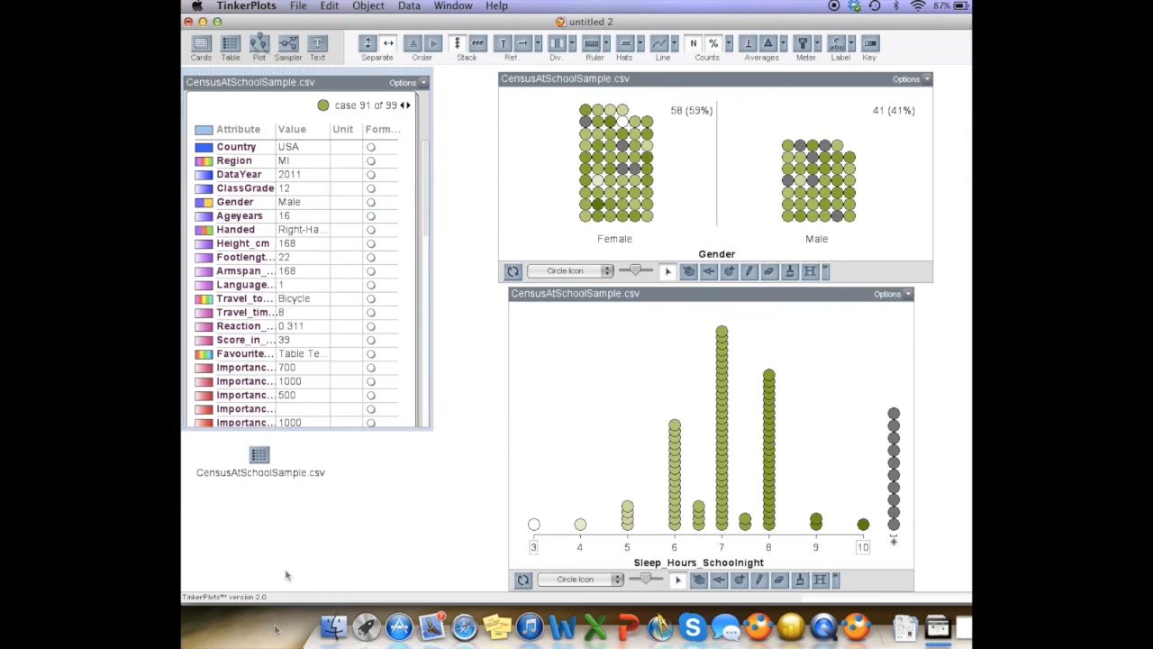
click(598, 636)
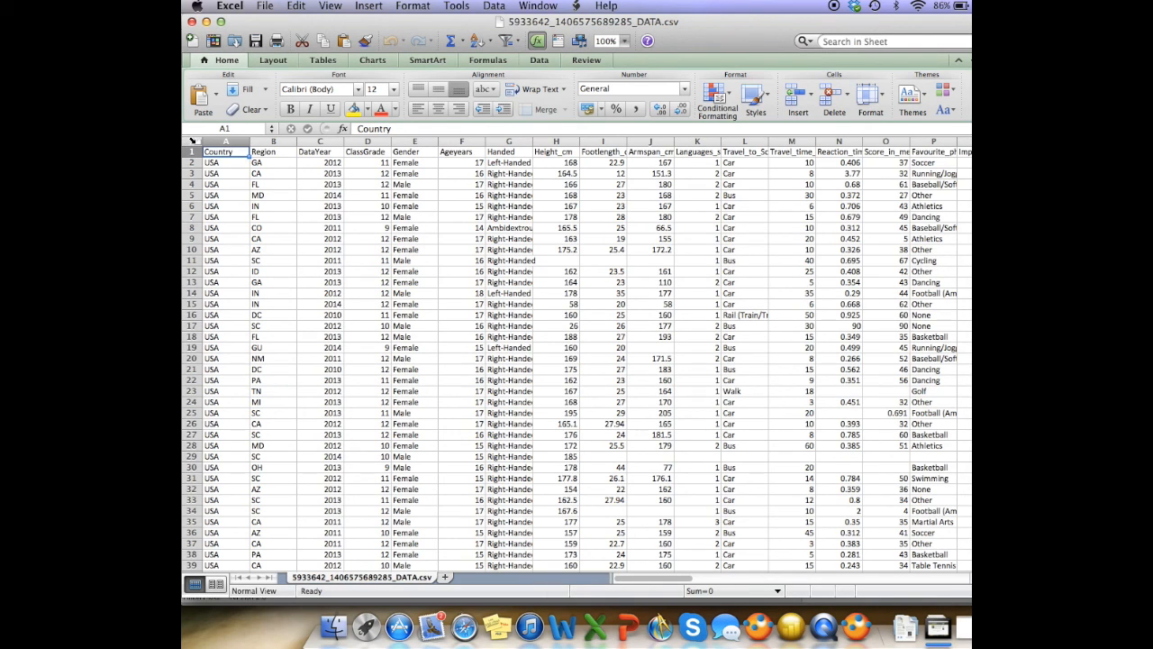
click(192, 141)
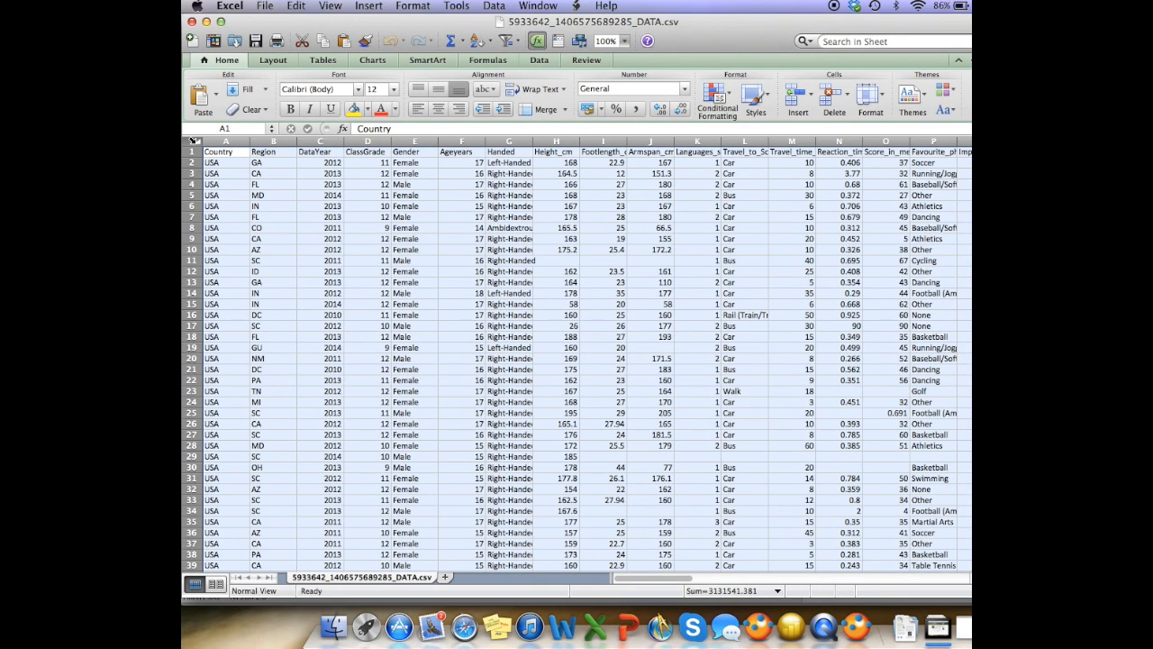
click(296, 7)
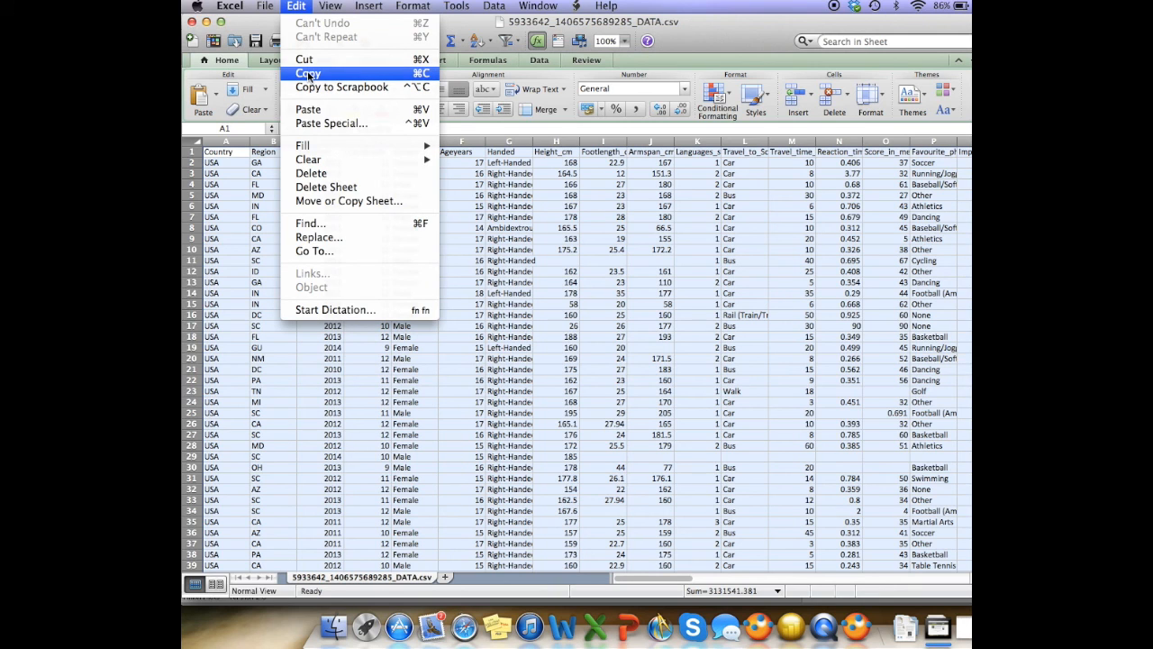
click(308, 73)
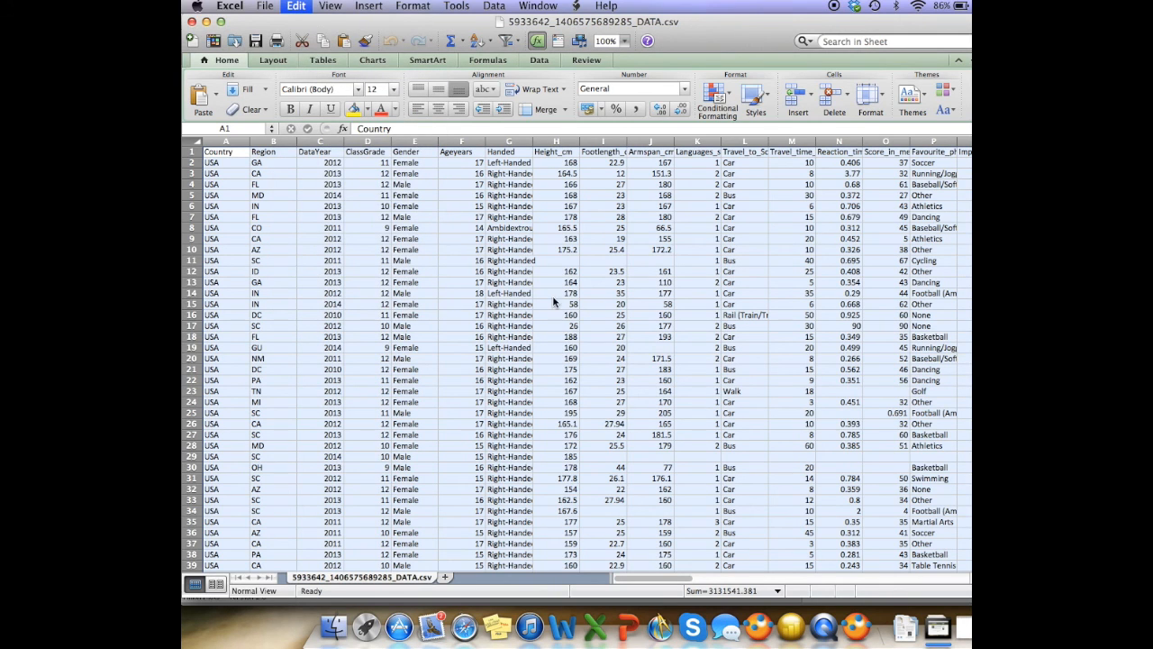
Switch back to TinkerPlots, create a new blank document and enlarge its window to nearly fill the screen.
click(755, 634)
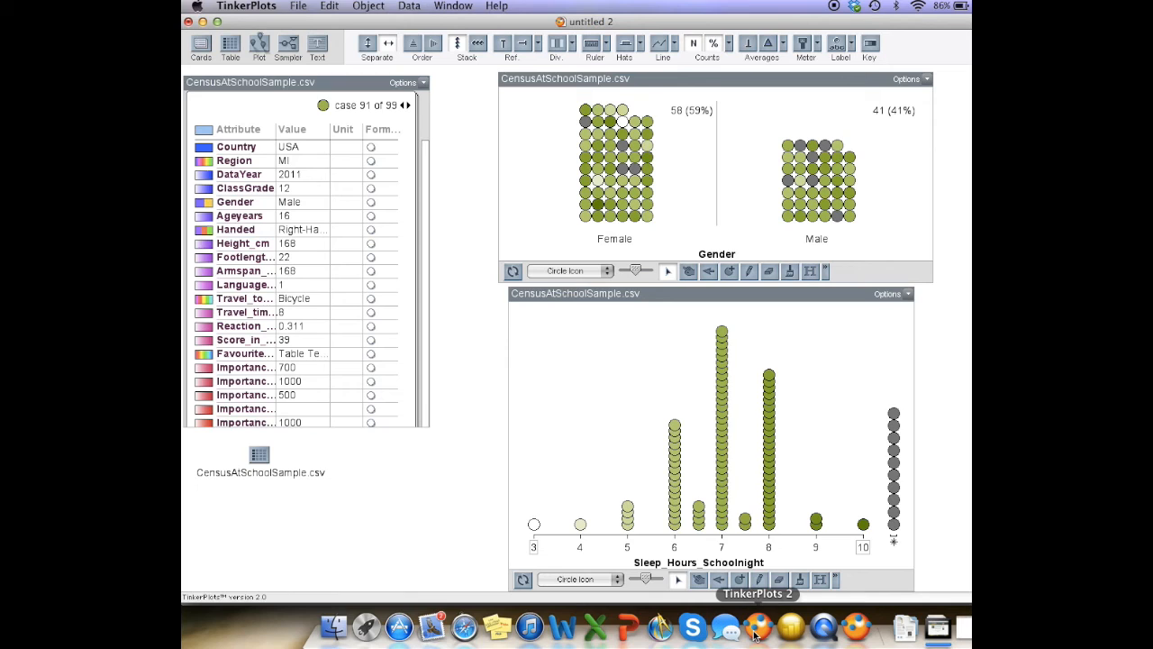
click(298, 6)
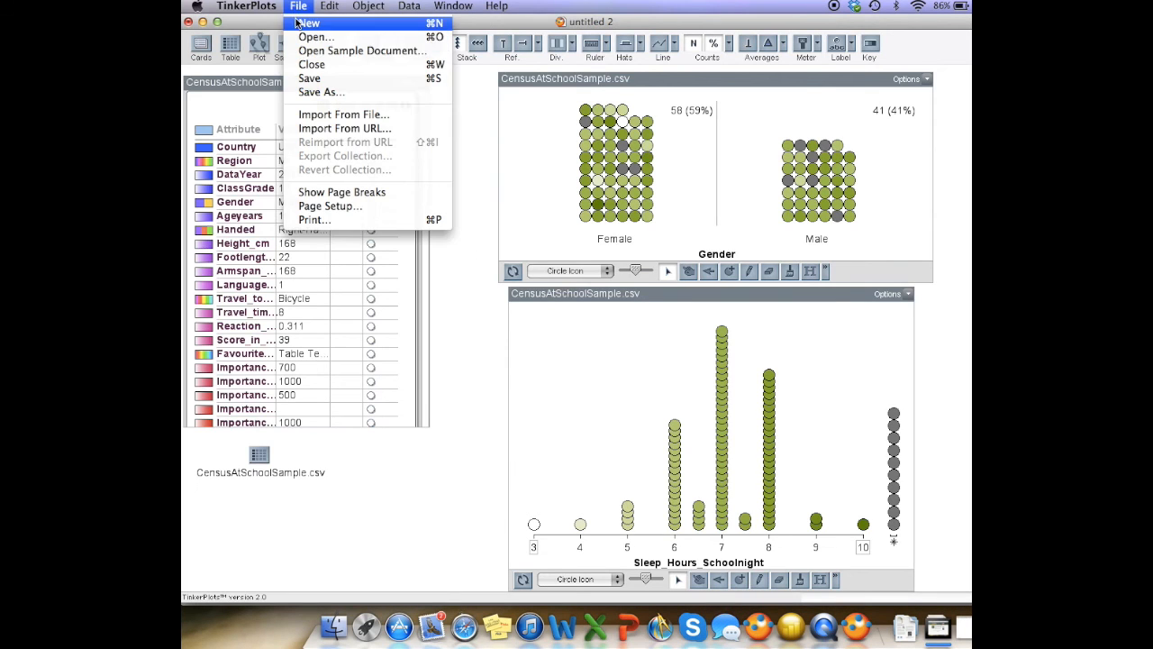
click(298, 23)
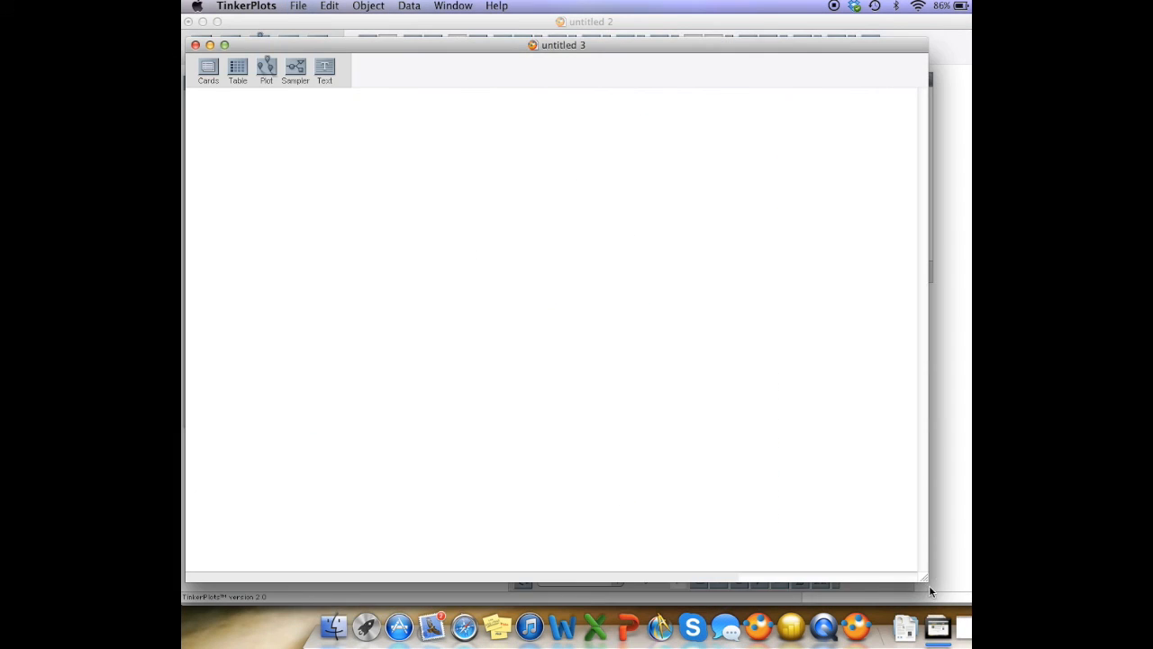
drag(922, 581, 963, 601)
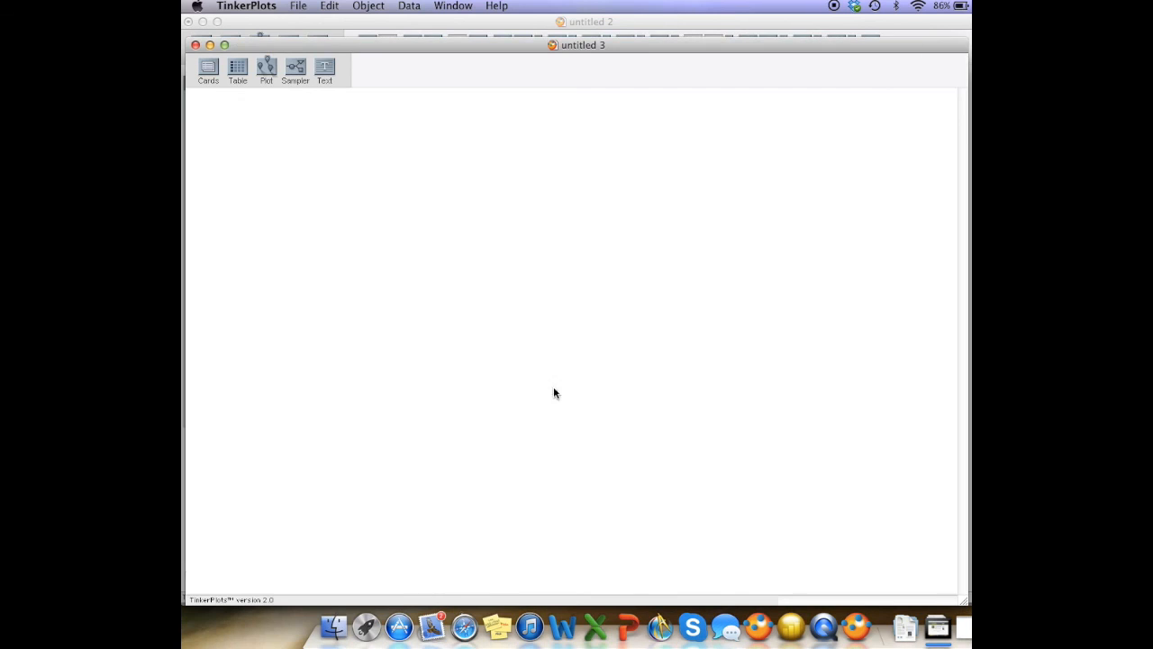
Add a data cards object to the blank document, paste the copied cases into it and enlarge it to show more attributes.
drag(208, 67, 238, 119)
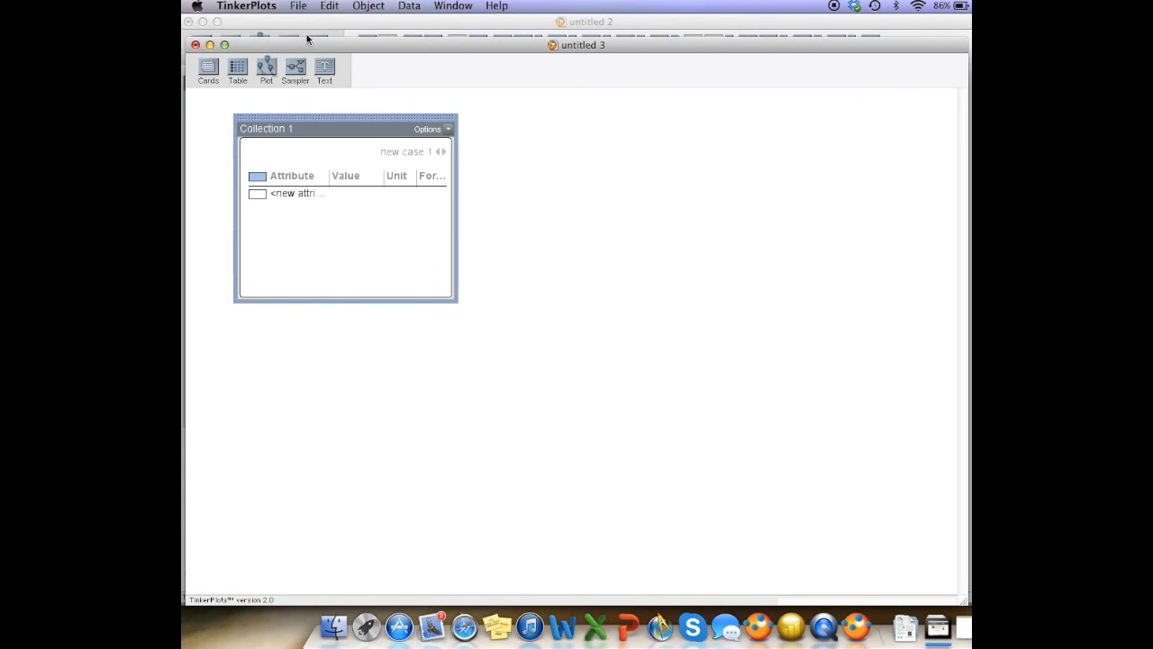
click(338, 5)
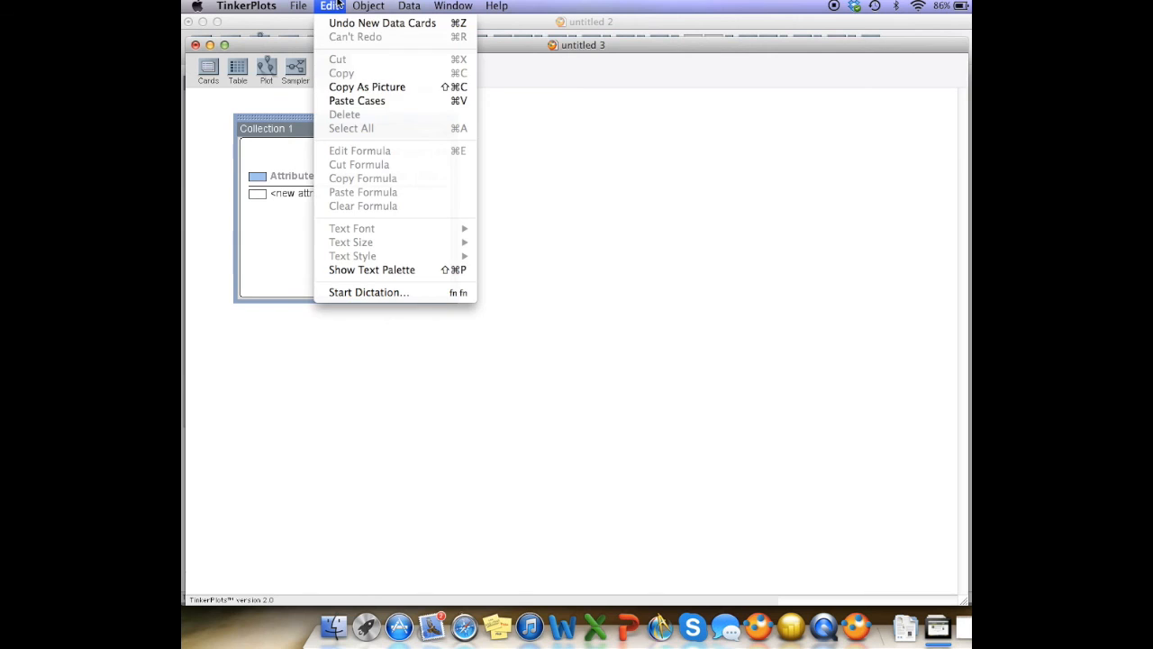
click(351, 98)
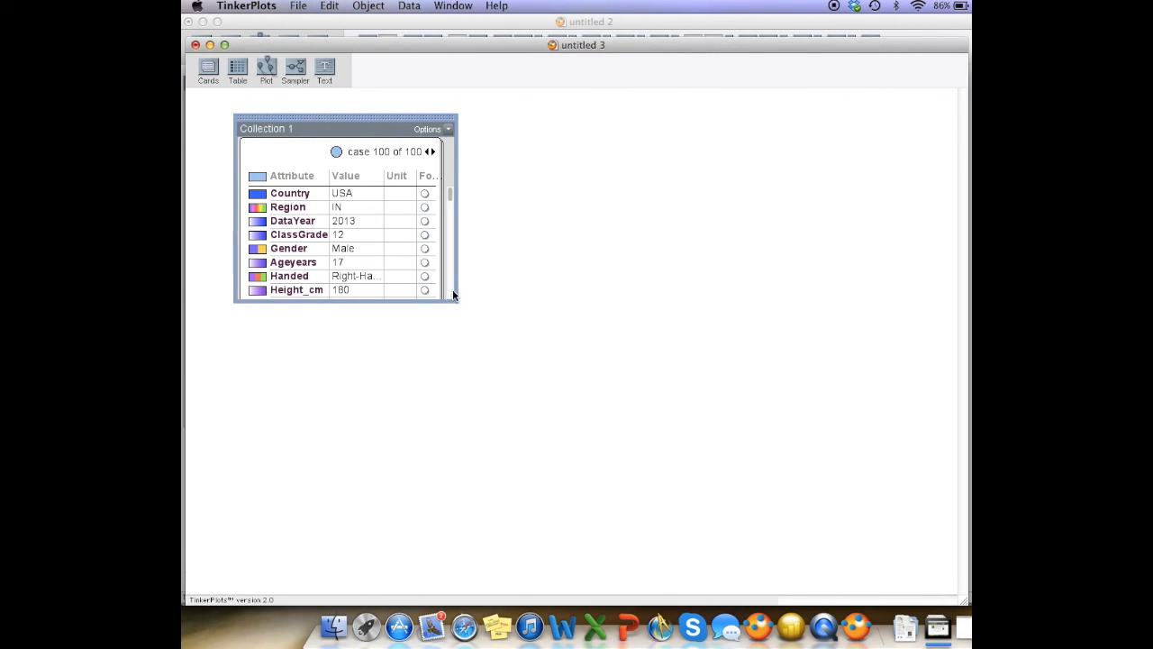
drag(455, 300, 474, 450)
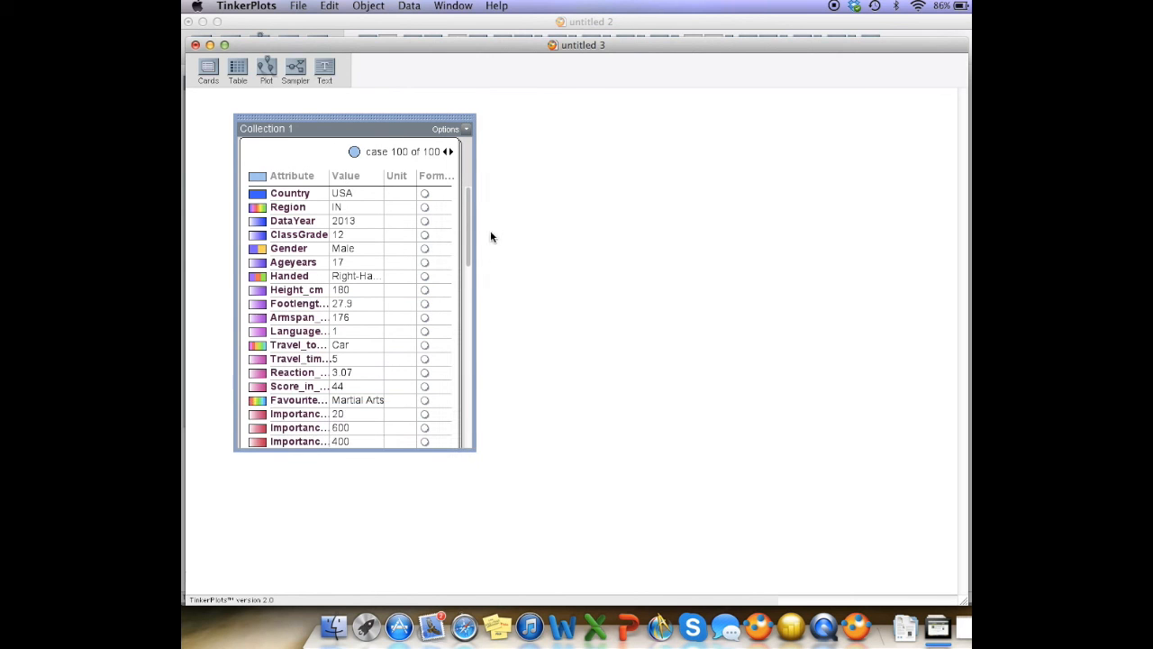
mouse_move(469, 236)
mouse_down()
mouse_move(471, 432)
mouse_move(473, 218)
mouse_up()
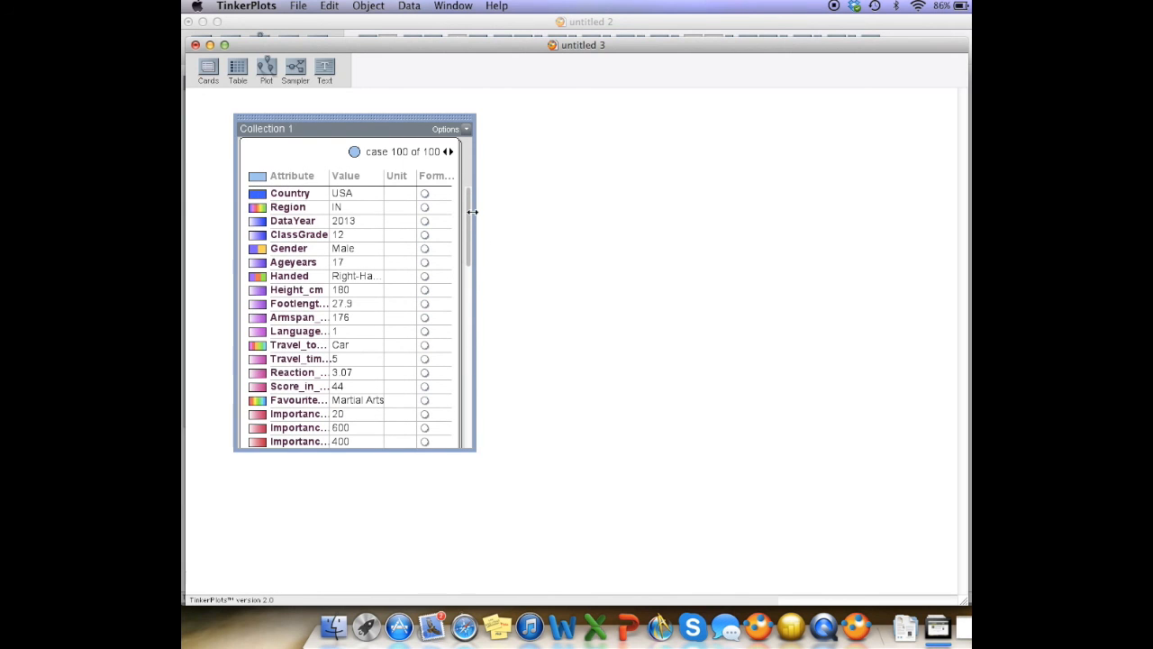